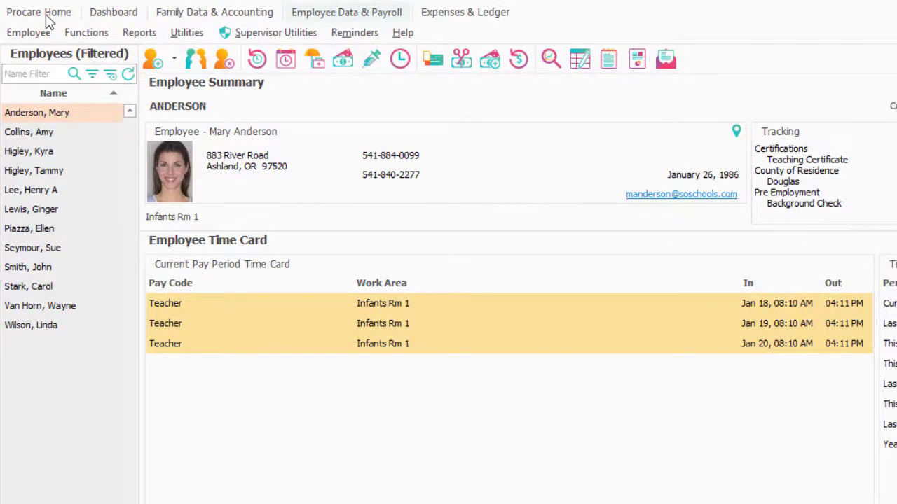
Step: Open the Employee Data options of the Southern Oregon region under Regions & Schools in the system configuration
{"action": "left_click", "coordinate": [47, 14]}
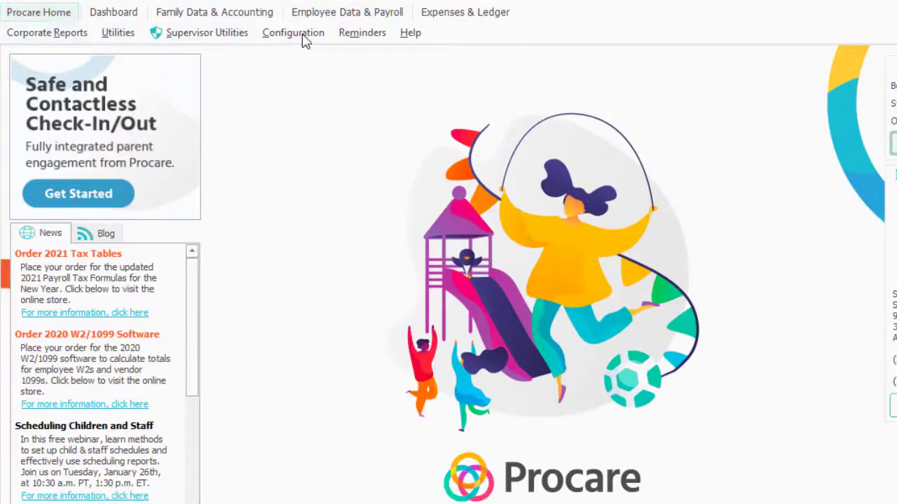
{"action": "left_click", "coordinate": [301, 35]}
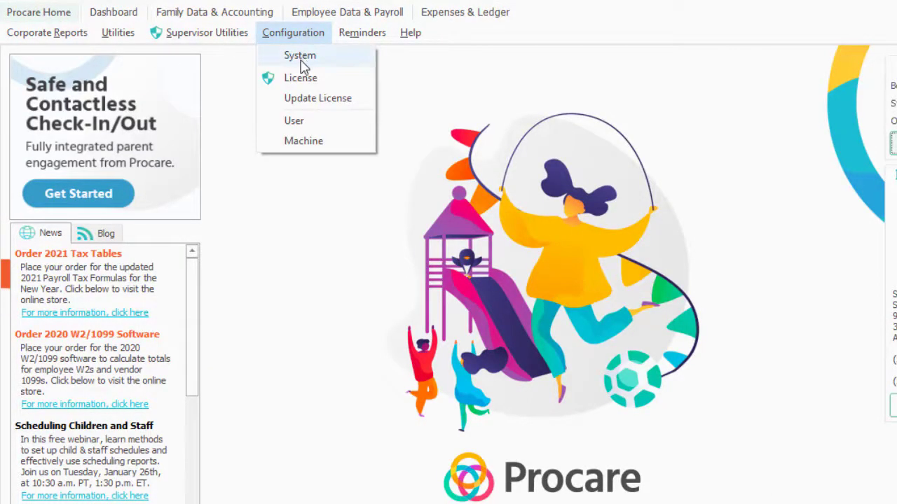
{"action": "left_click", "coordinate": [301, 59]}
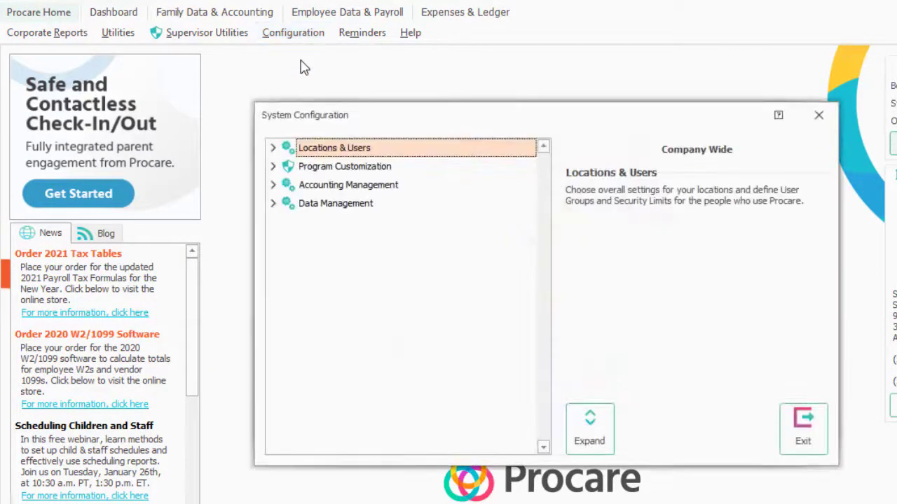
{"action": "left_click", "coordinate": [272, 147]}
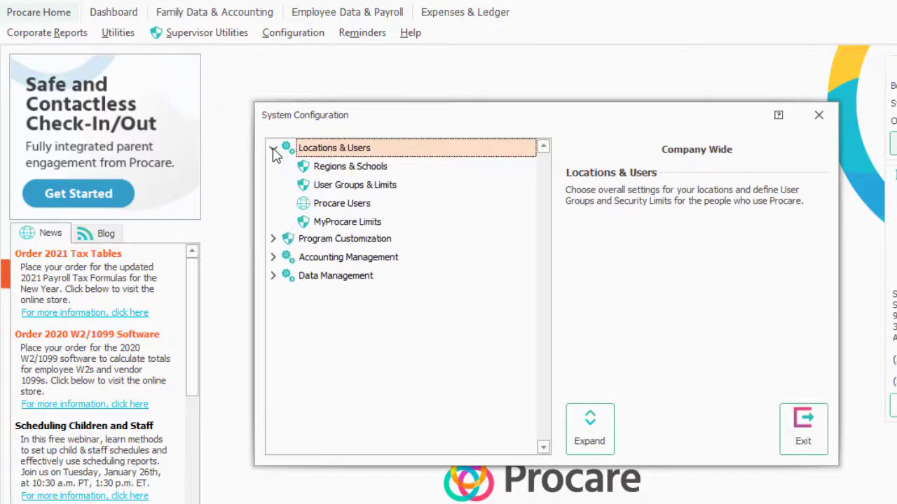
{"action": "double_click", "coordinate": [337, 169]}
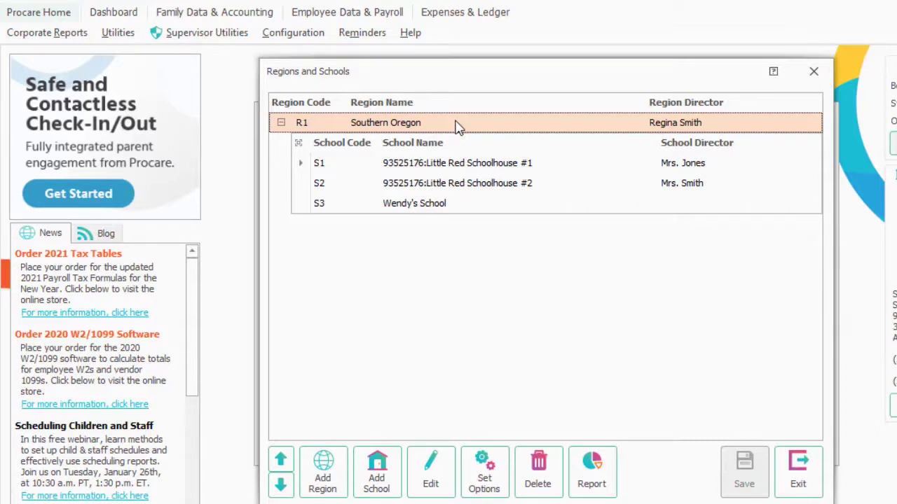
{"action": "left_click", "coordinate": [488, 476]}
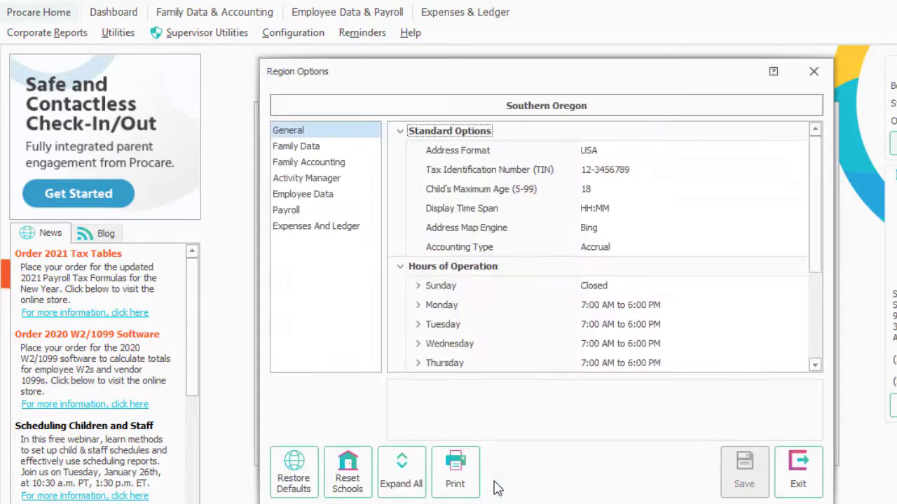
{"action": "left_click", "coordinate": [328, 198]}
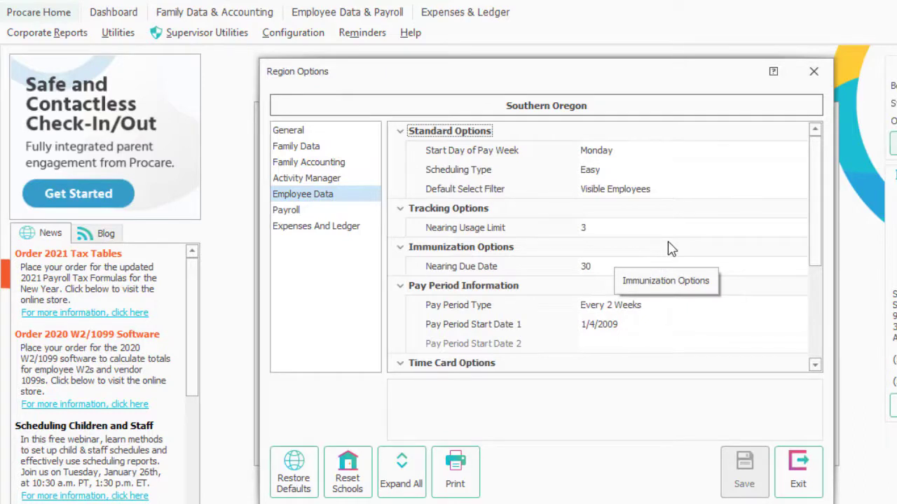
Step: Set the Rounding Clock In minute interval to 15 in the region's Time Card Options
{"action": "scroll", "coordinate": [671, 248], "scroll_direction": "down", "scroll_amount": 5}
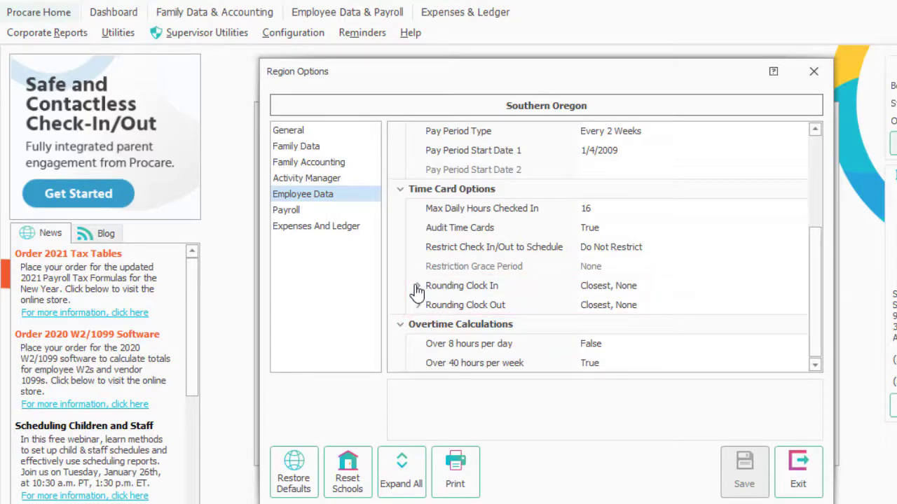
{"action": "left_click", "coordinate": [416, 288]}
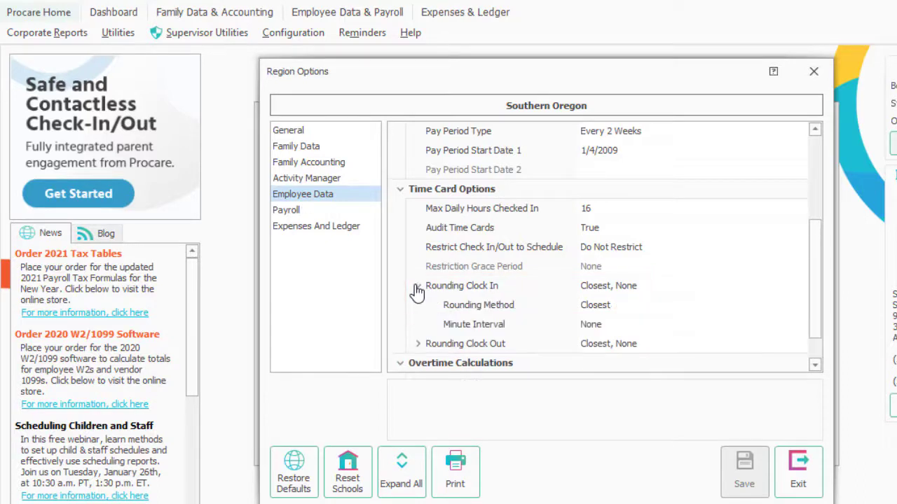
{"action": "left_click", "coordinate": [614, 328]}
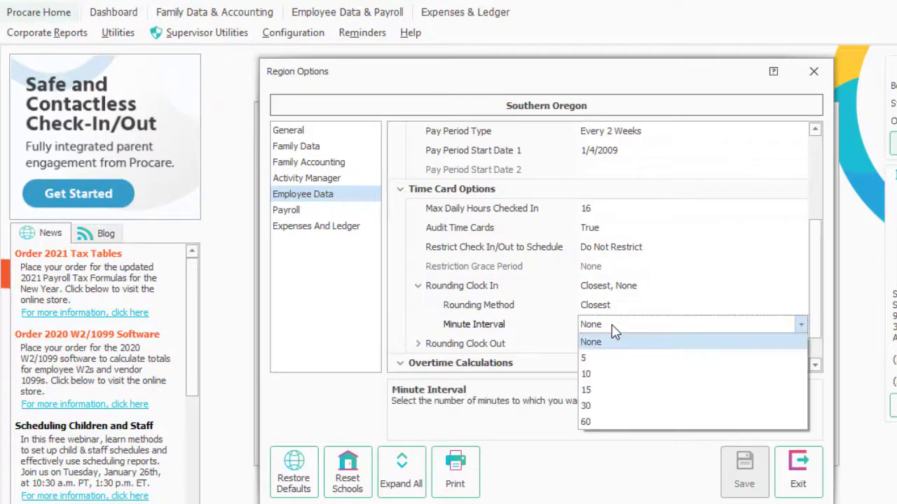
{"action": "left_click", "coordinate": [604, 392]}
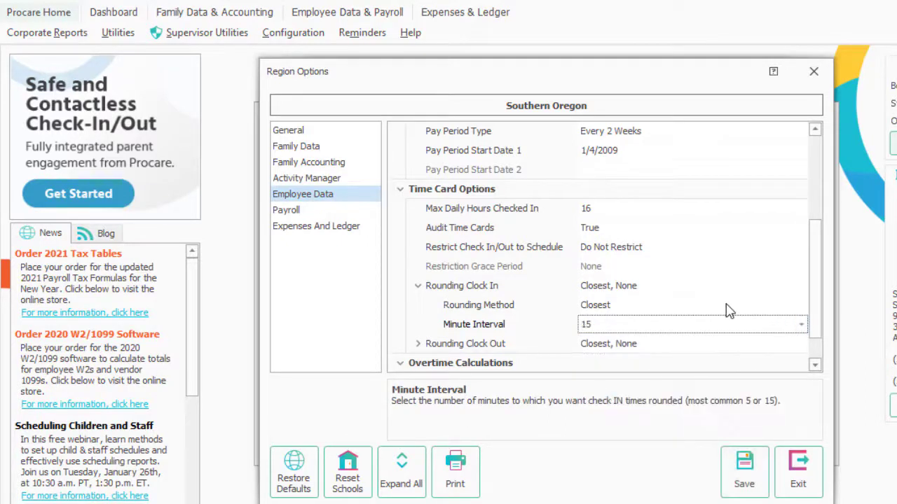
Step: Set the Rounding Clock Out minute interval to 15 and save the region options
{"action": "scroll", "coordinate": [729, 311], "scroll_direction": "down", "scroll_amount": 1}
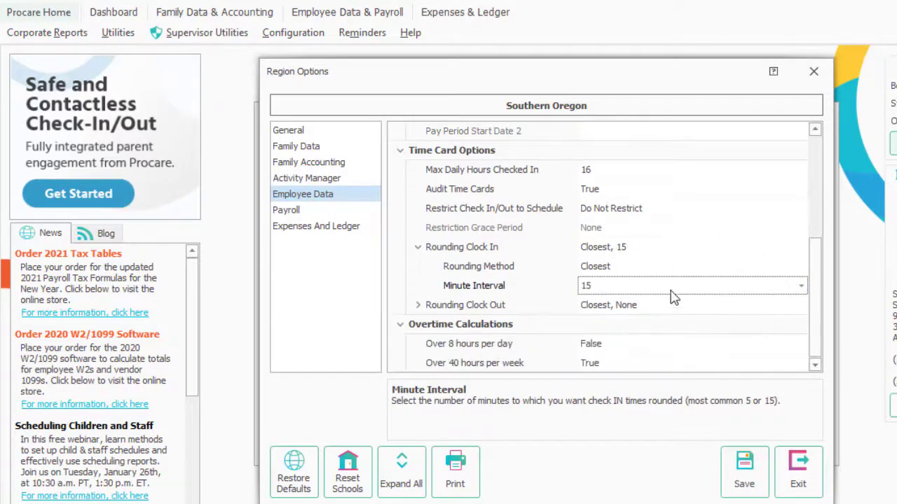
{"action": "left_click", "coordinate": [418, 307]}
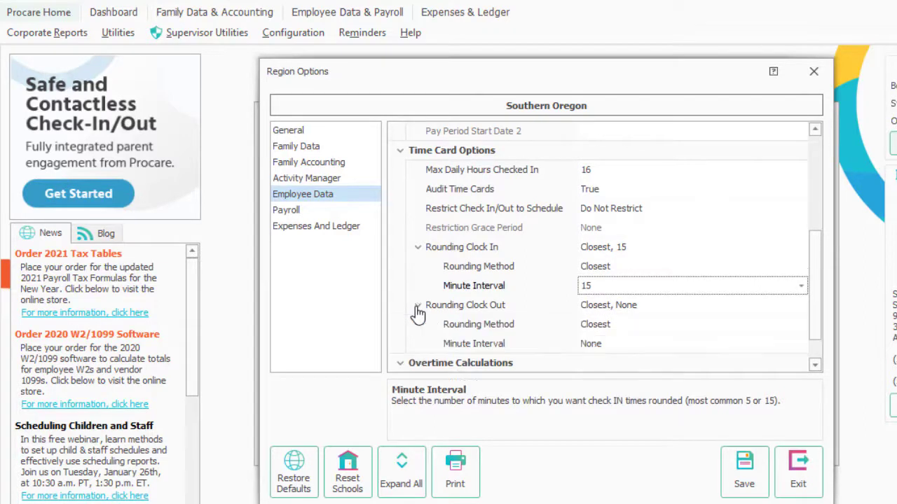
{"action": "left_click", "coordinate": [589, 343]}
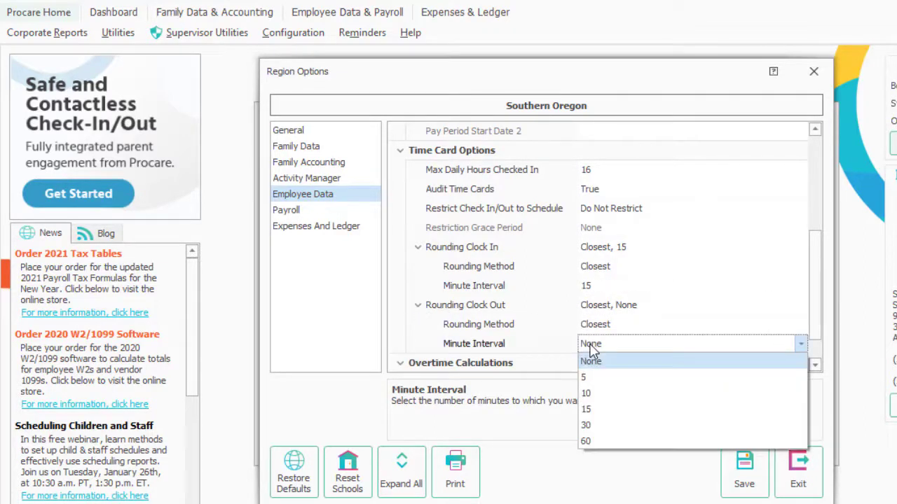
{"action": "left_click", "coordinate": [595, 409]}
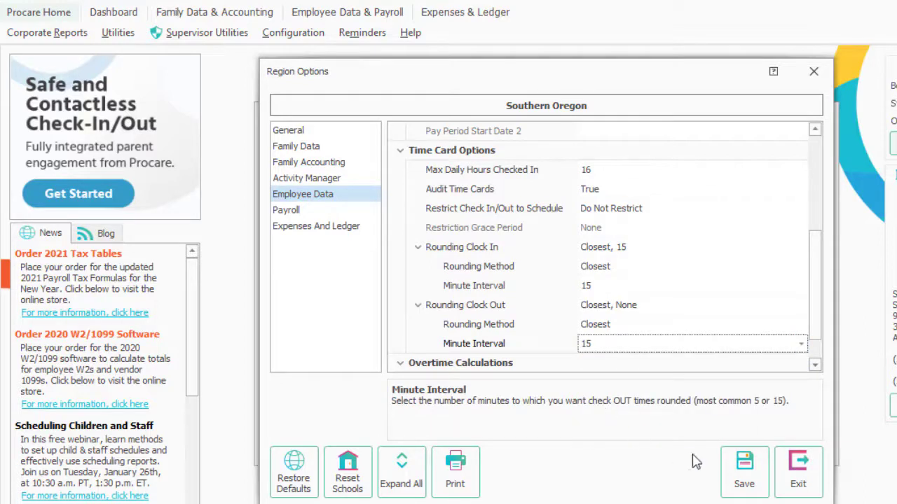
{"action": "left_click", "coordinate": [747, 486]}
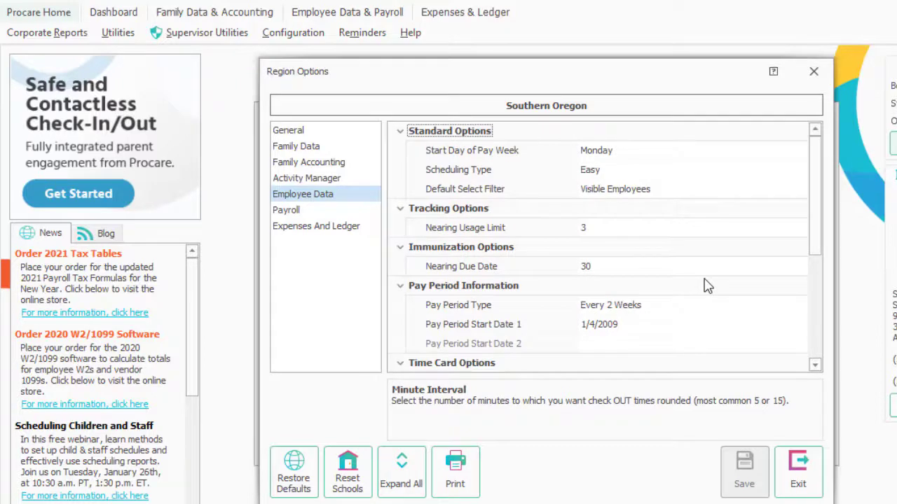
Step: Review the region's Time Card Options and close all the configuration windows
{"action": "scroll", "coordinate": [706, 286], "scroll_direction": "down", "scroll_amount": 5}
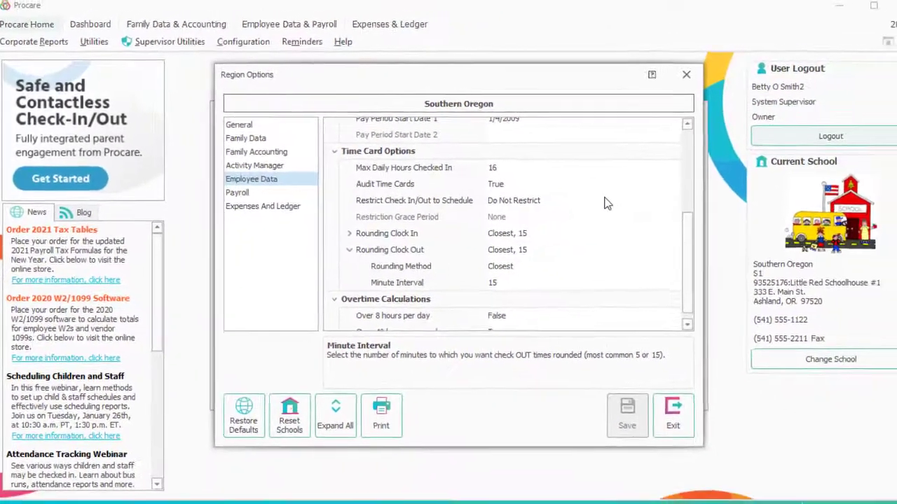
{"action": "left_click", "coordinate": [661, 410]}
{"action": "left_click", "coordinate": [659, 411]}
{"action": "left_click", "coordinate": [659, 379]}
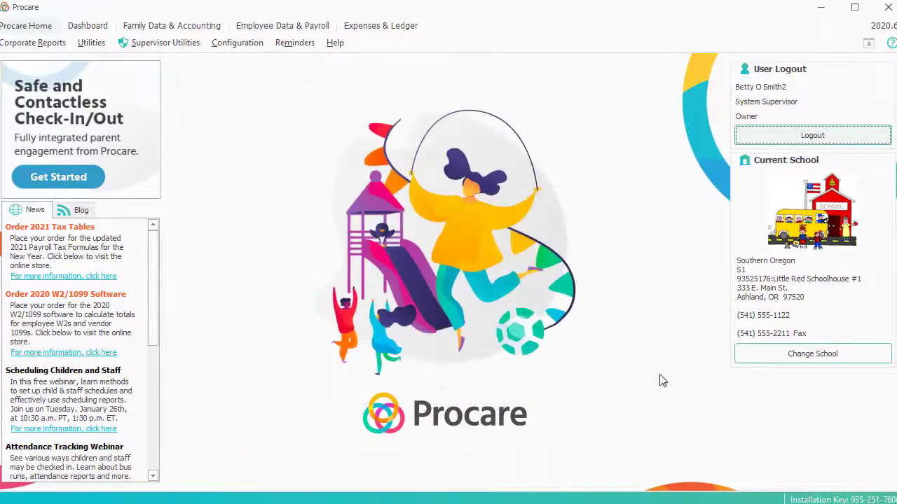
Step: View the selected employee's work history in Employee Data & Payroll and close it
{"action": "left_click", "coordinate": [258, 26]}
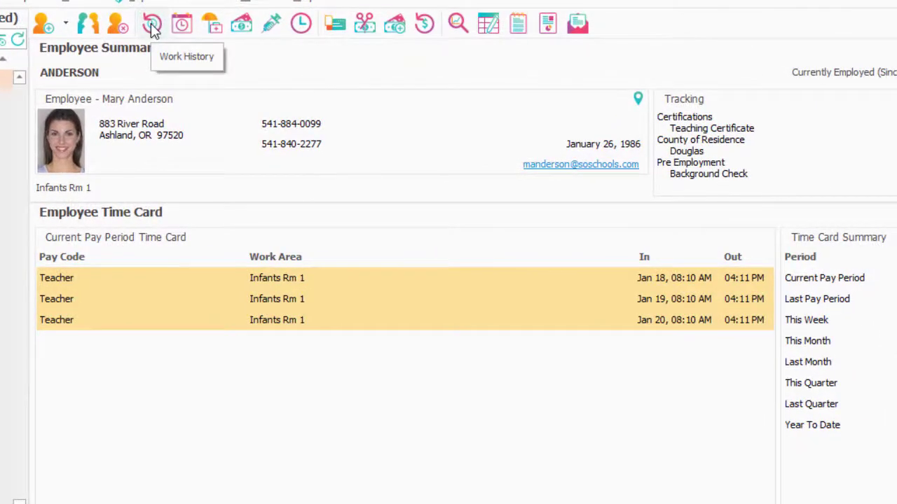
{"action": "left_click", "coordinate": [153, 26]}
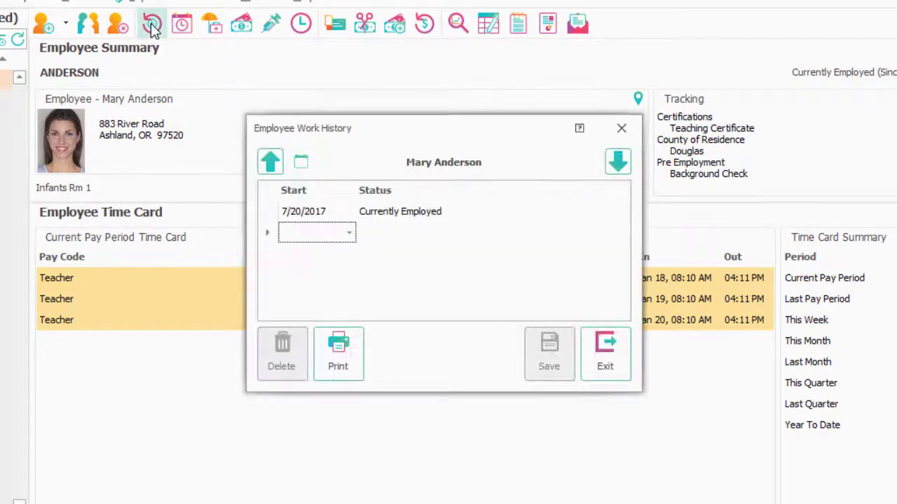
{"action": "left_click", "coordinate": [608, 359]}
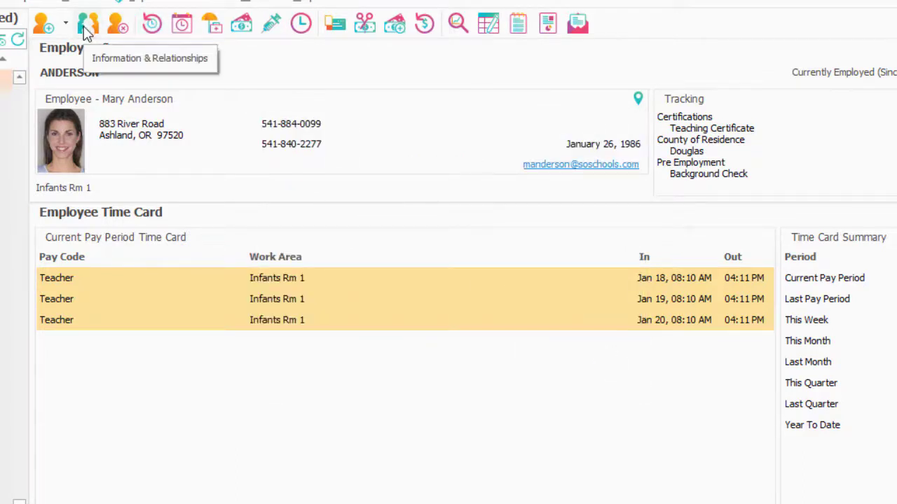
Step: Examine the Primary Work Area choices in the employee's Information & Relationships and exit without changing the assignment
{"action": "left_click", "coordinate": [84, 26]}
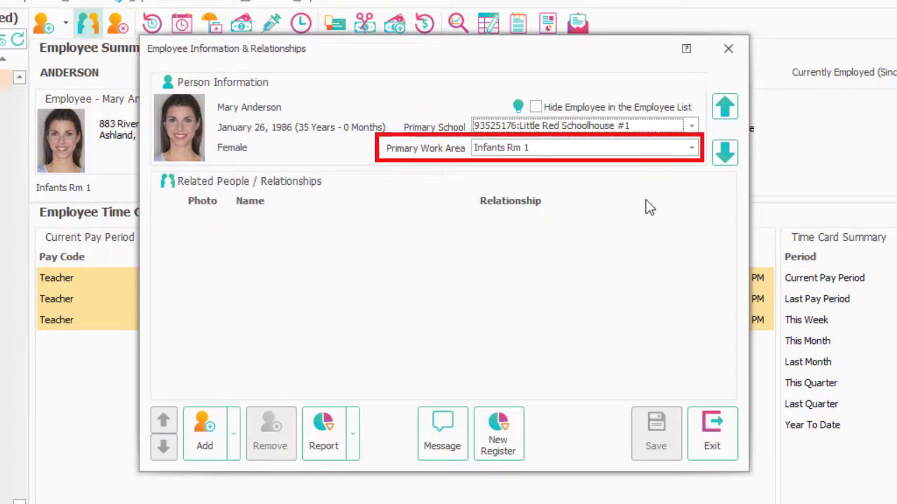
{"action": "left_click", "coordinate": [691, 149]}
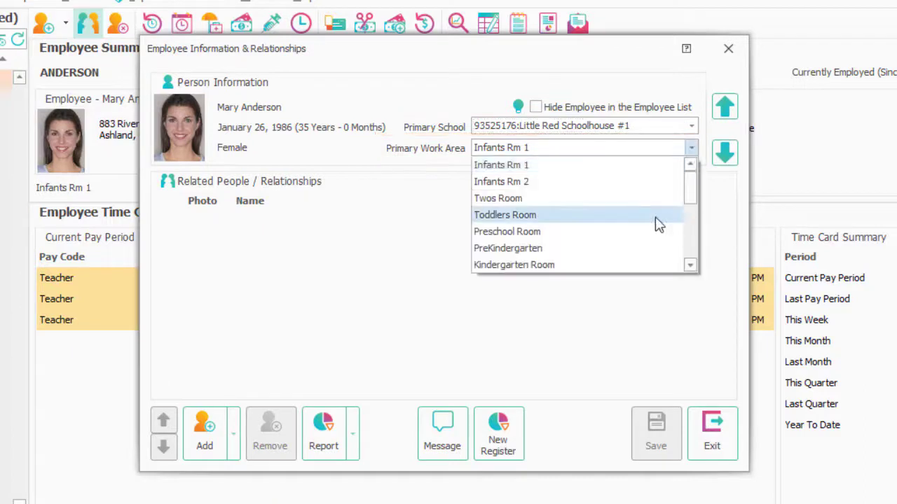
{"action": "scroll", "coordinate": [653, 222], "scroll_direction": "down", "scroll_amount": 3}
{"action": "scroll", "coordinate": [650, 221], "scroll_direction": "up", "scroll_amount": 3}
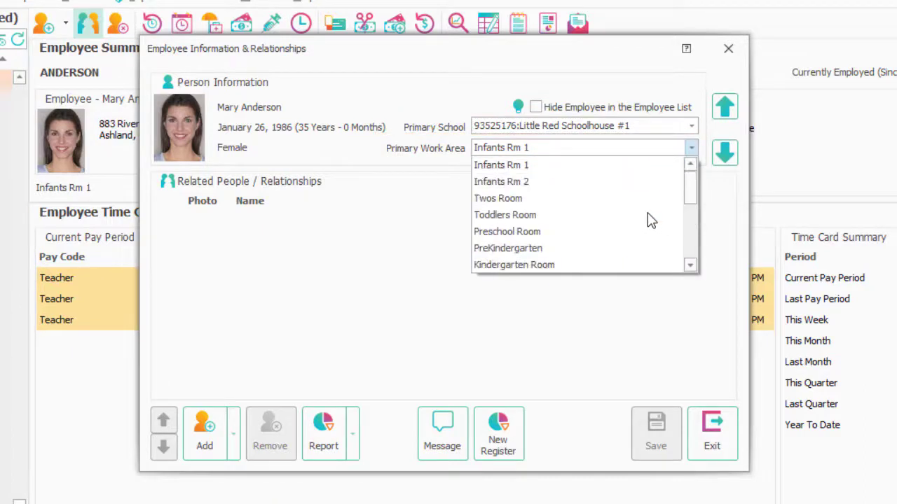
{"action": "left_click", "coordinate": [405, 227]}
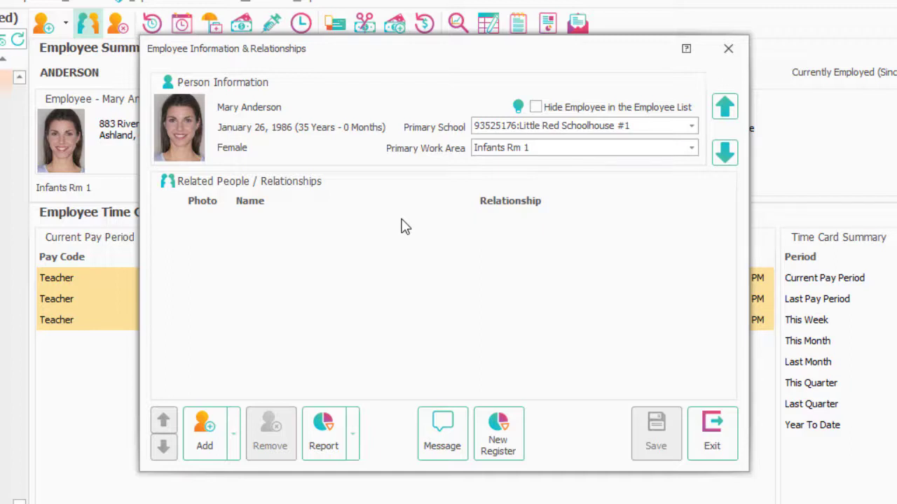
{"action": "left_click", "coordinate": [713, 428]}
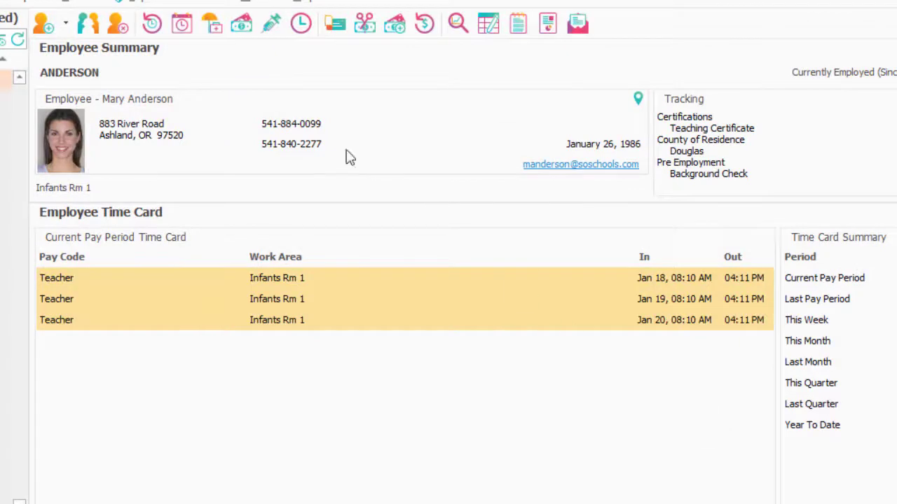
Step: Examine the available hourly pay codes in the employee's pay rate record and exit without changing the Teacher code
{"action": "left_click", "coordinate": [243, 25]}
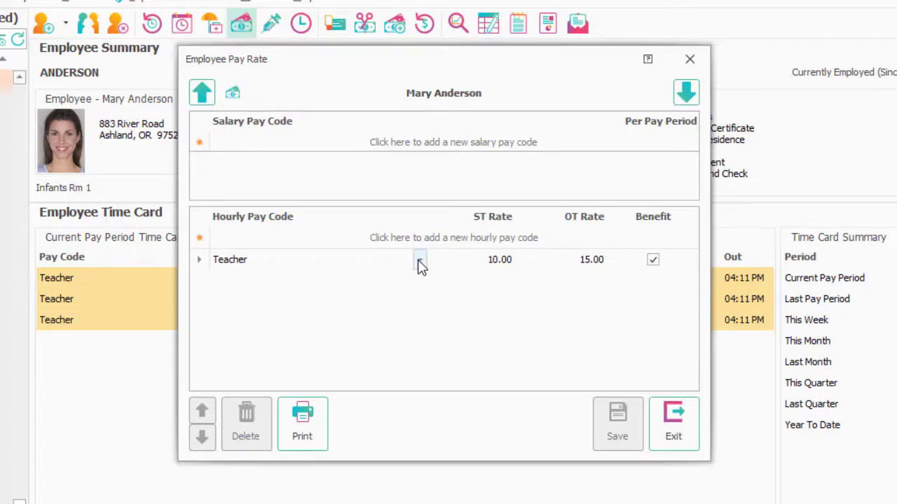
{"action": "left_click", "coordinate": [419, 261]}
{"action": "scroll", "coordinate": [372, 312], "scroll_direction": "down", "scroll_amount": 2}
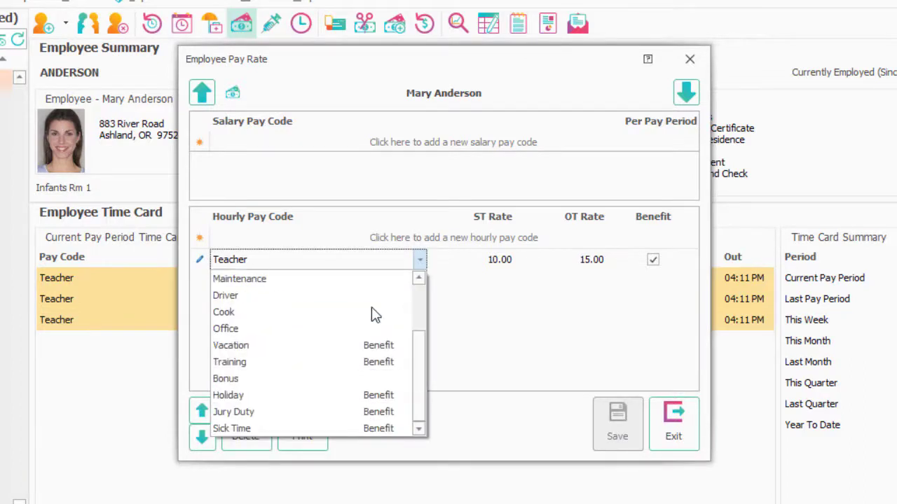
{"action": "scroll", "coordinate": [372, 312], "scroll_direction": "up", "scroll_amount": 2}
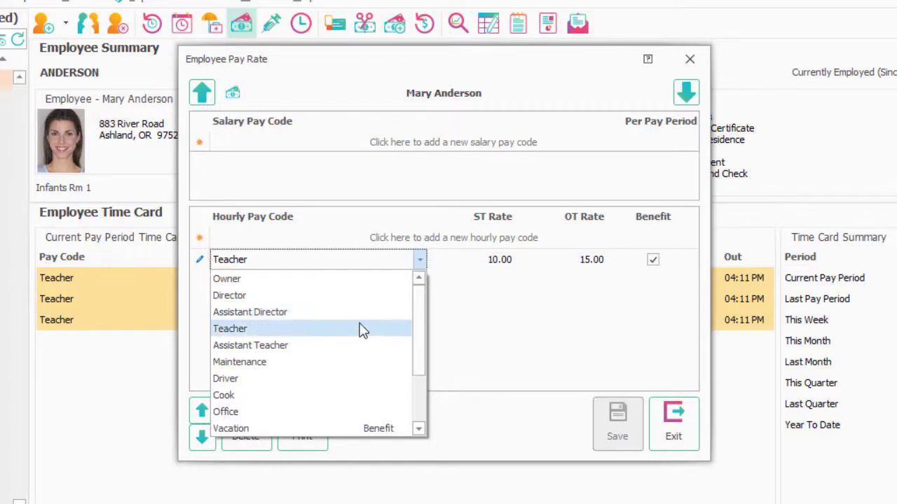
{"action": "left_click", "coordinate": [539, 337]}
{"action": "left_click", "coordinate": [673, 421]}
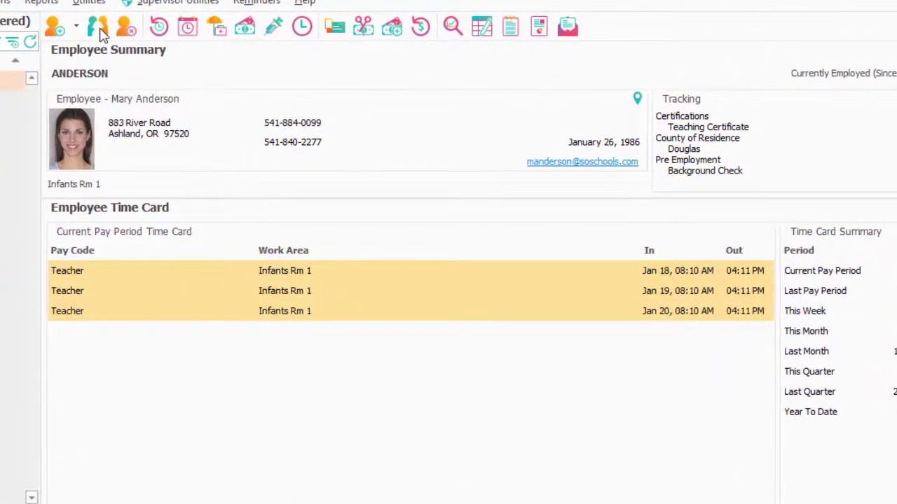
Step: Generate the employee's New Register attendance registration letter from Information & Relationships, and close the report and the employee record
{"action": "left_click", "coordinate": [98, 28]}
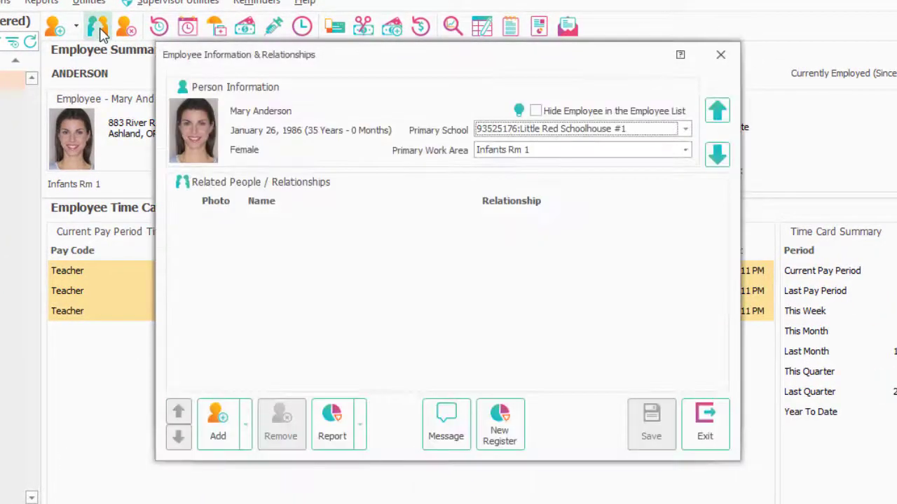
{"action": "left_click", "coordinate": [509, 438]}
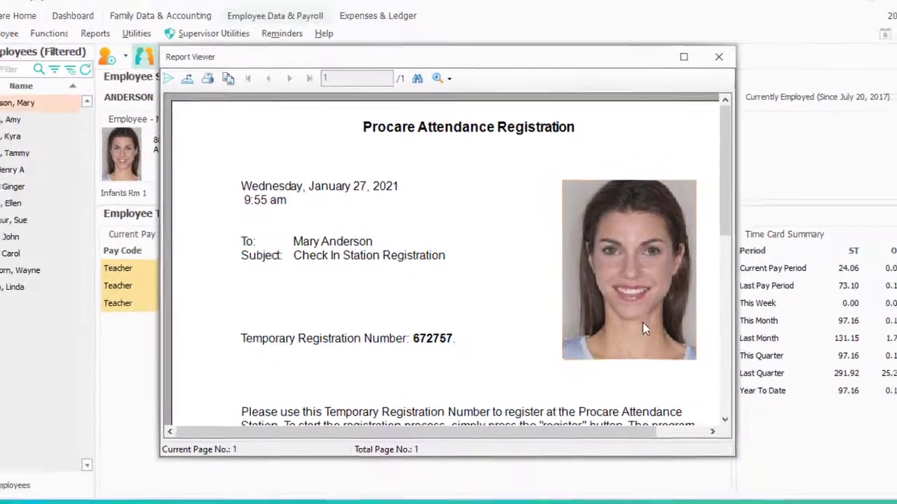
{"action": "left_click", "coordinate": [717, 58]}
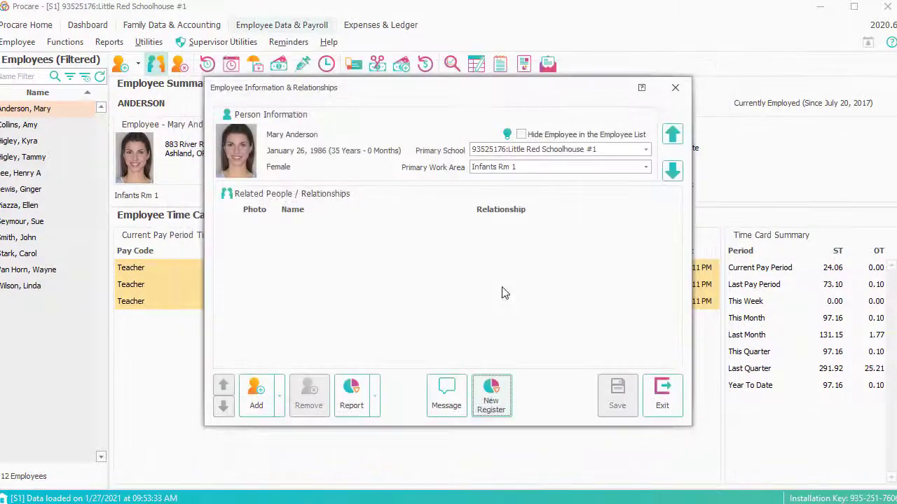
{"action": "left_click", "coordinate": [662, 397]}
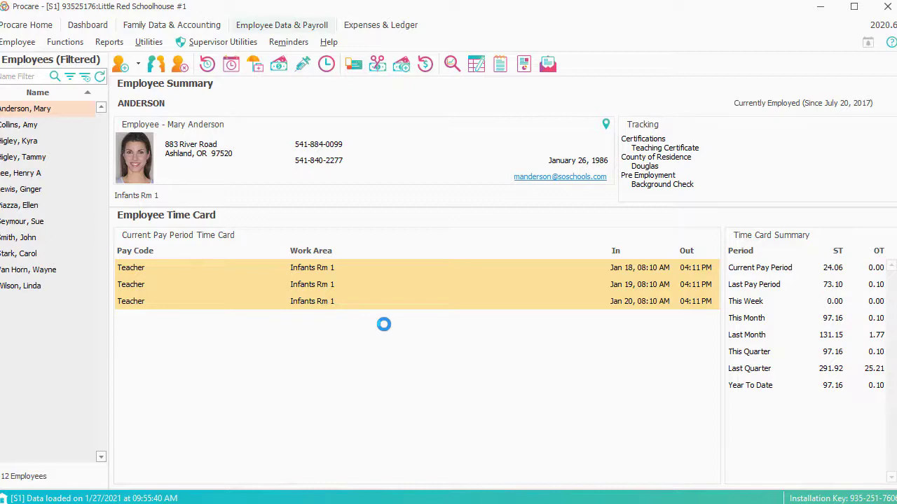
Step: Create temporary registration numbers for all currently employed staff who are not yet registered
{"action": "left_click", "coordinate": [65, 42]}
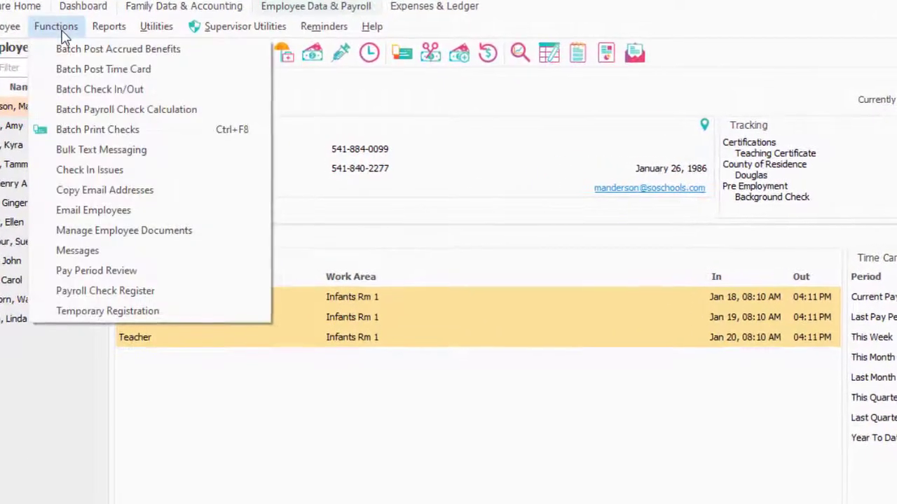
{"action": "left_click", "coordinate": [171, 313]}
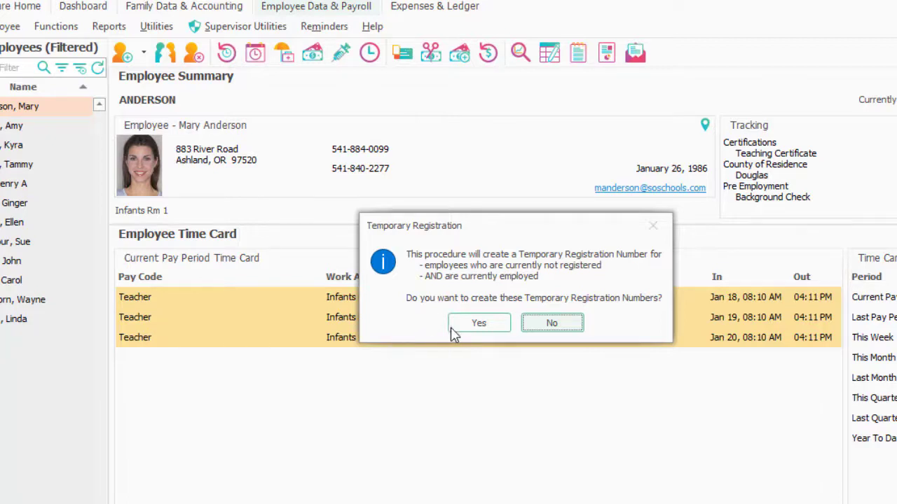
{"action": "left_click", "coordinate": [472, 325]}
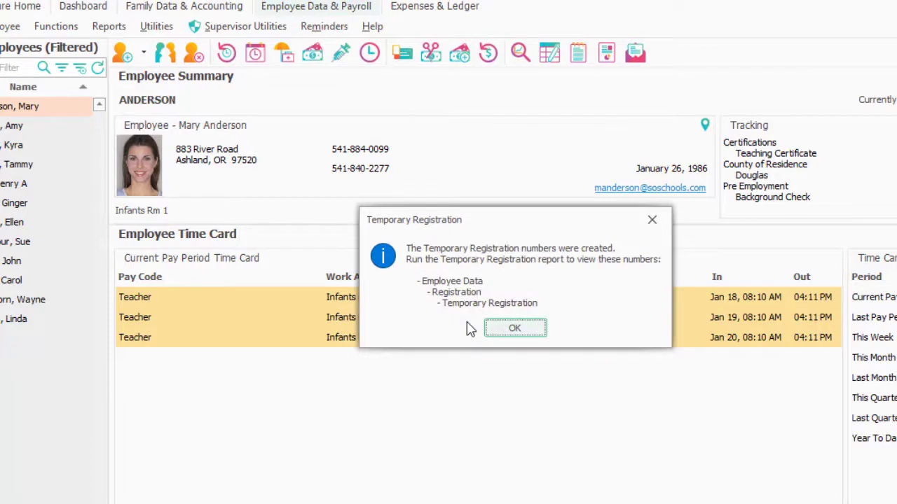
{"action": "left_click", "coordinate": [515, 329]}
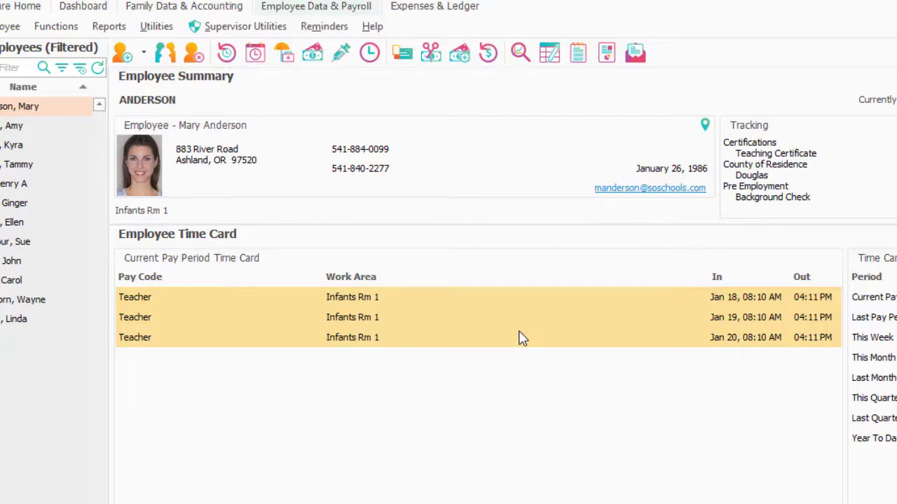
Step: Run the Temporary Registration standard report from the Employee Data Registration group, and close the report and the report list
{"action": "left_click", "coordinate": [110, 27]}
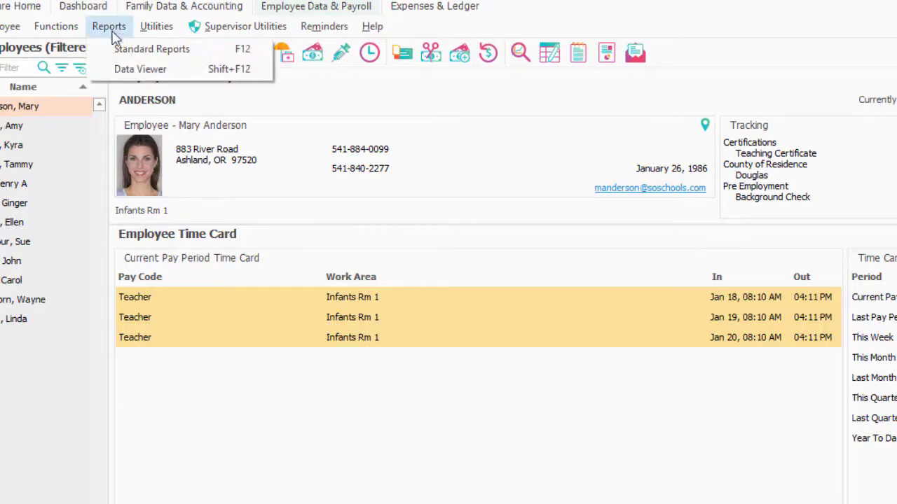
{"action": "left_click", "coordinate": [123, 52]}
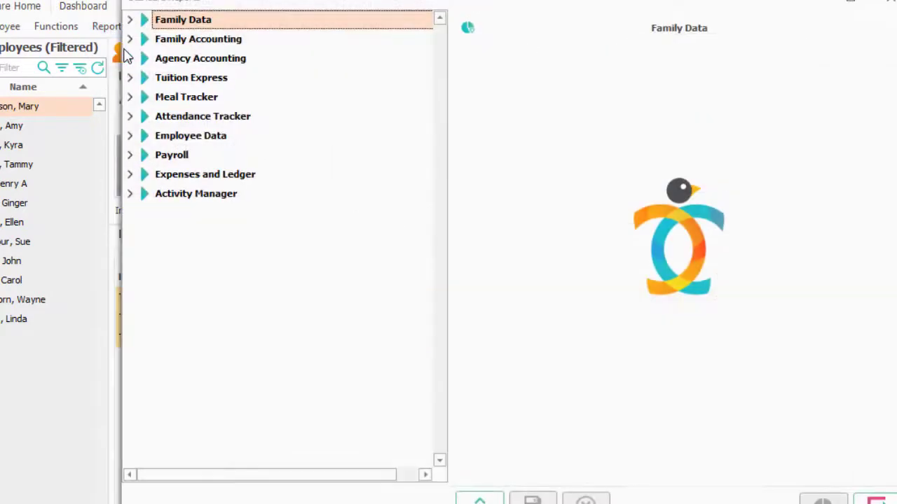
{"action": "left_click", "coordinate": [122, 138]}
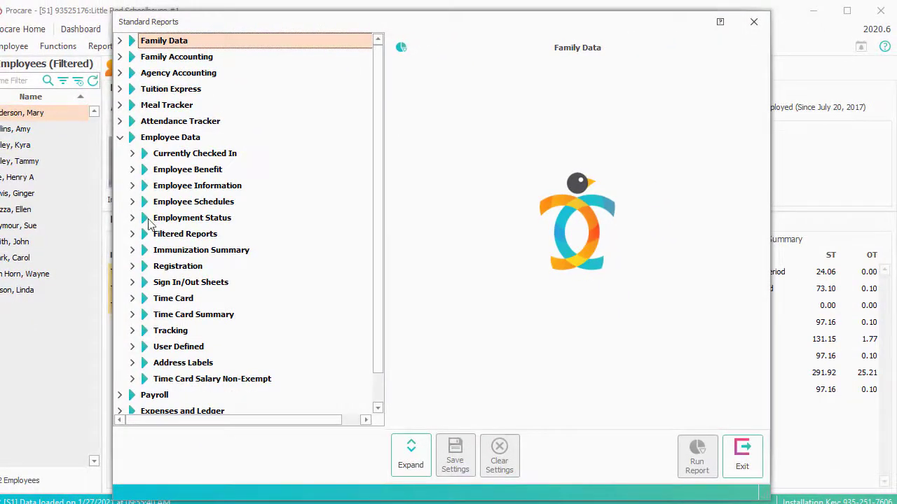
{"action": "left_click", "coordinate": [158, 271]}
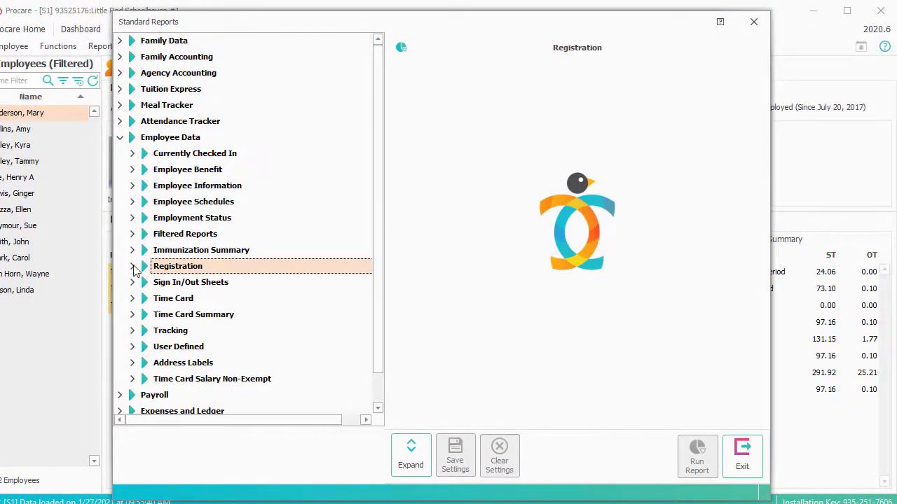
{"action": "left_click", "coordinate": [133, 267]}
{"action": "left_click", "coordinate": [157, 302]}
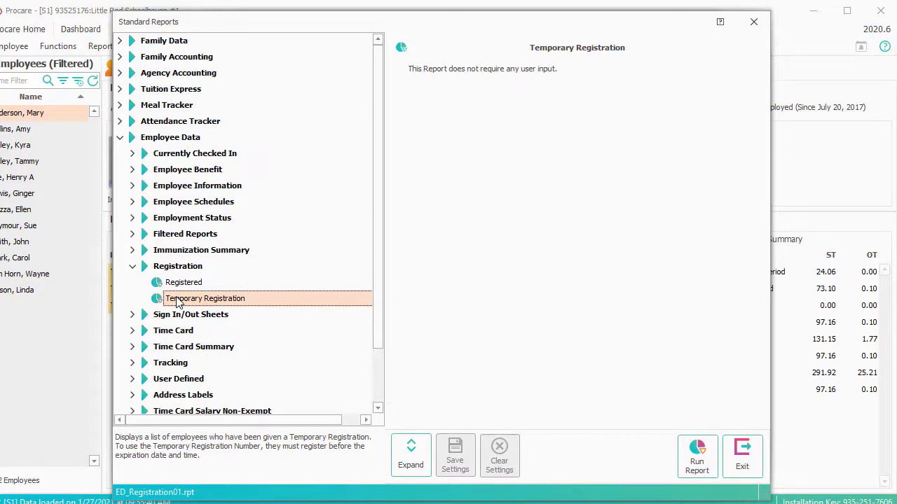
{"action": "left_click", "coordinate": [696, 456]}
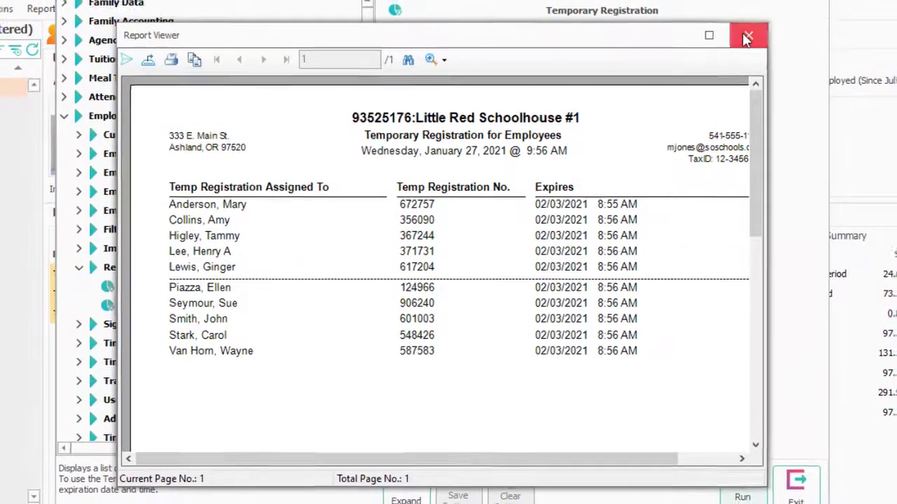
{"action": "left_click", "coordinate": [747, 36]}
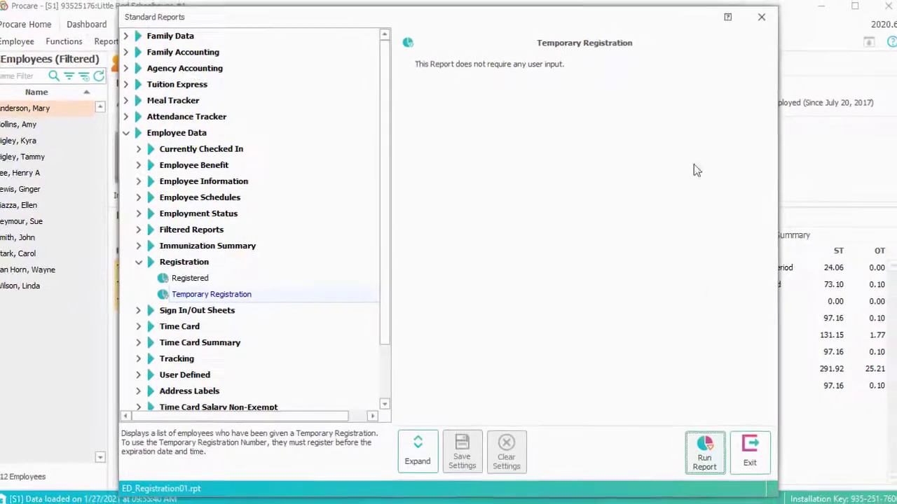
{"action": "left_click", "coordinate": [746, 463]}
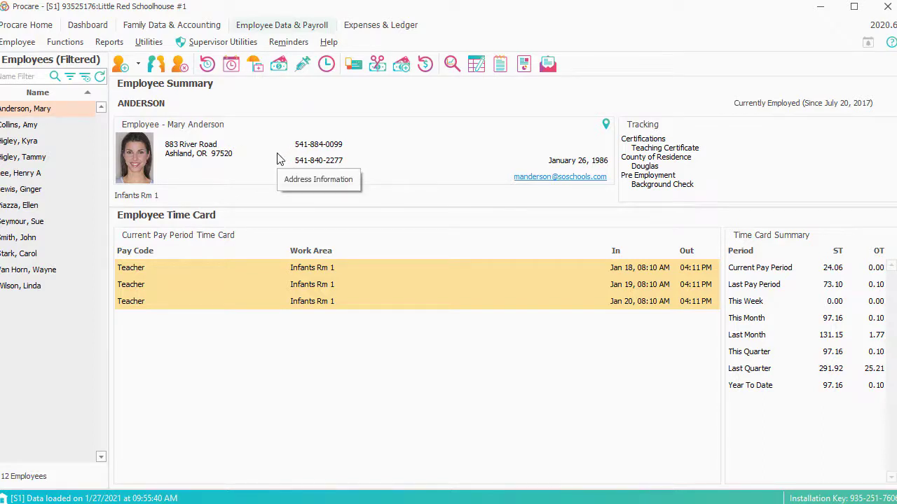
Step: In Family Data & Accounting, search existing people by the employee's last name and add the employee to the Toddlers Room child's relationships
{"action": "left_click", "coordinate": [175, 26]}
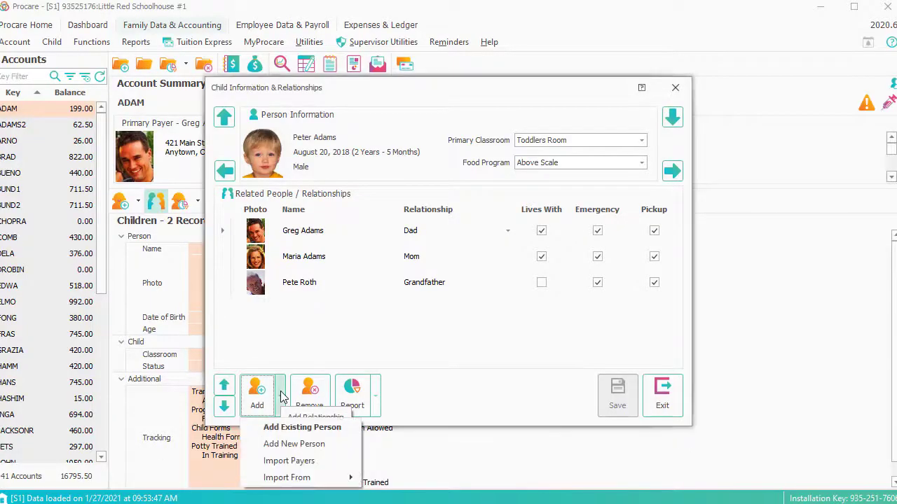
{"action": "left_click", "coordinate": [302, 429]}
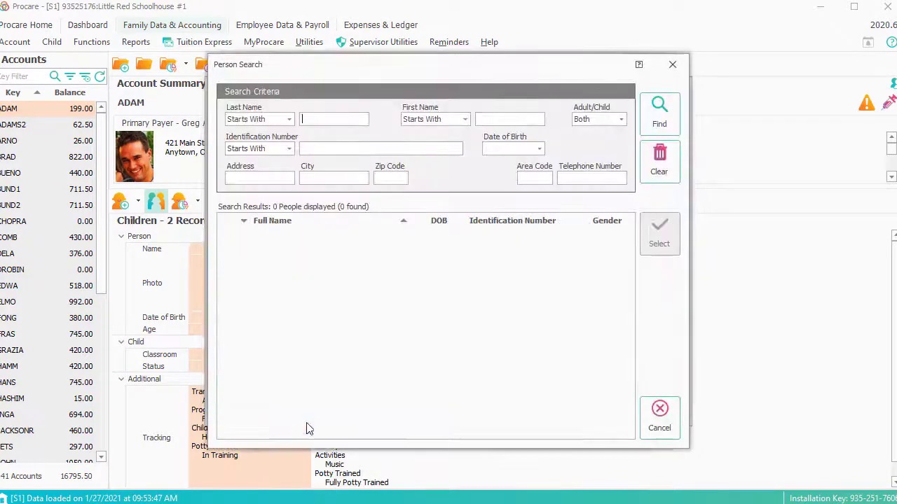
{"action": "type", "text": "anderson"}
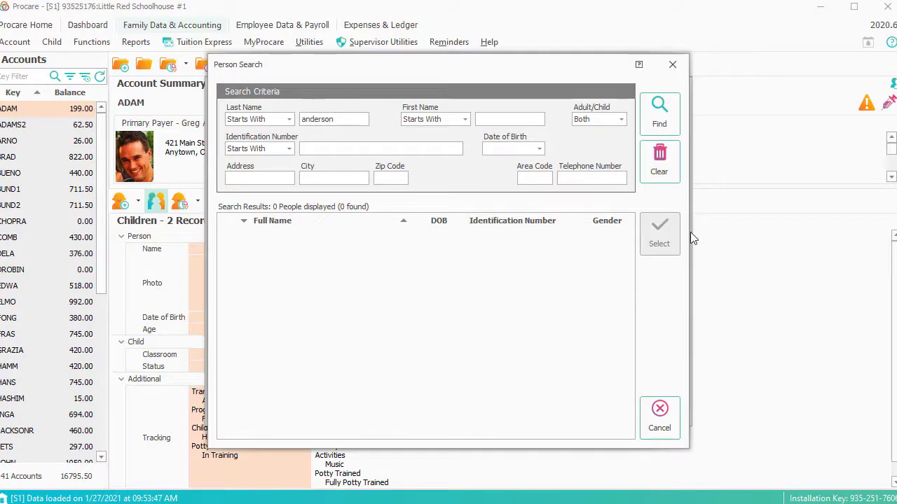
{"action": "left_click", "coordinate": [659, 126]}
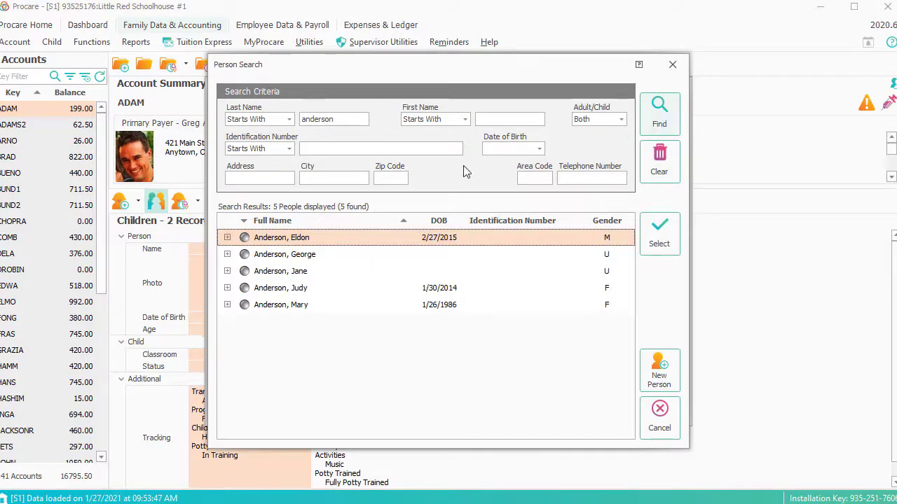
{"action": "left_click", "coordinate": [284, 314]}
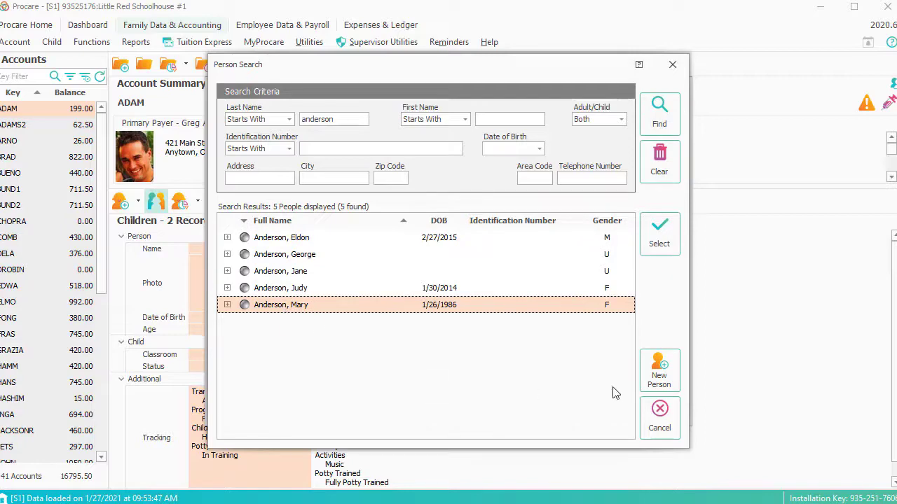
{"action": "left_click", "coordinate": [657, 232]}
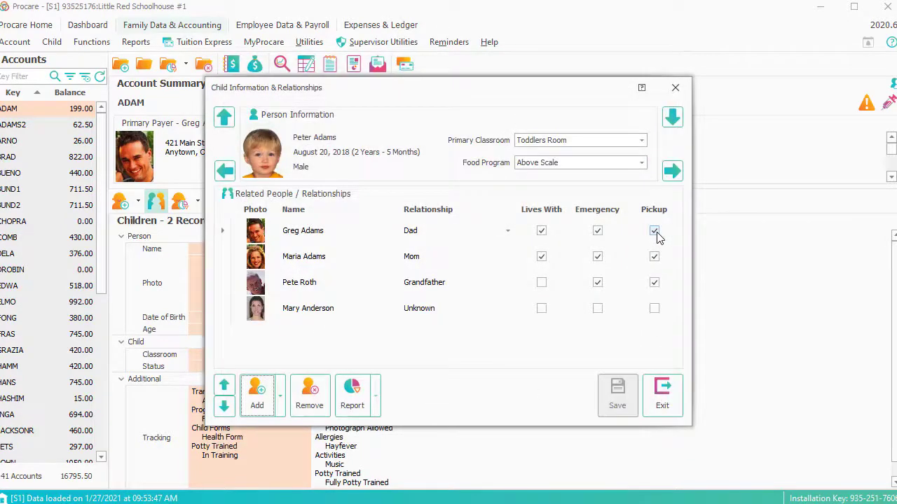
Step: Authorize the added employee for Pickup, save the child's relationships, and reopen the record to review them before exiting
{"action": "left_click", "coordinate": [655, 310]}
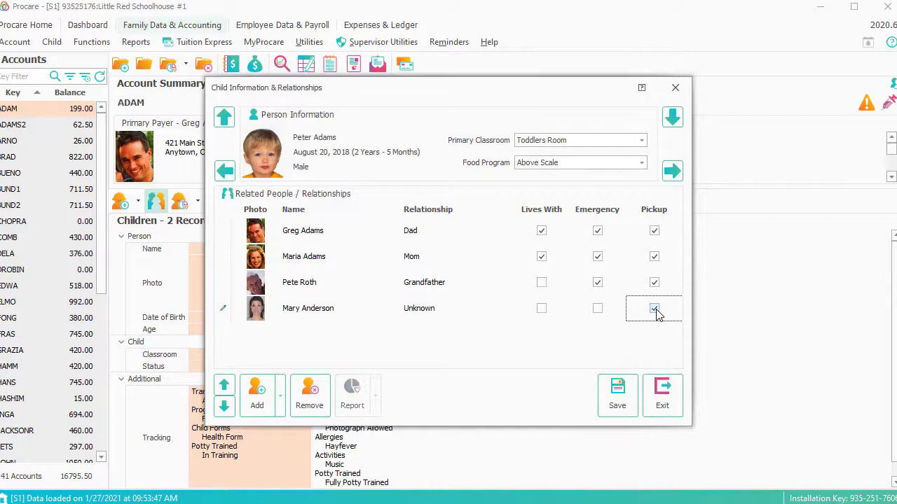
{"action": "left_click", "coordinate": [618, 405]}
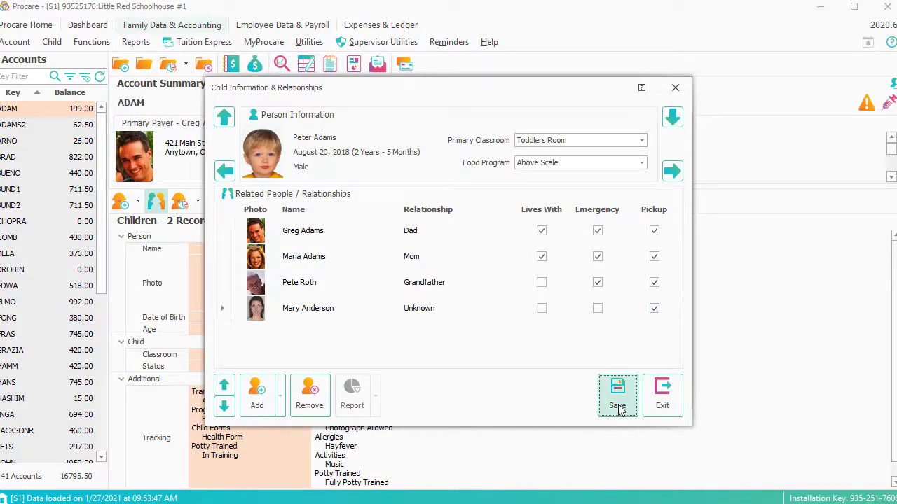
{"action": "left_click", "coordinate": [659, 399]}
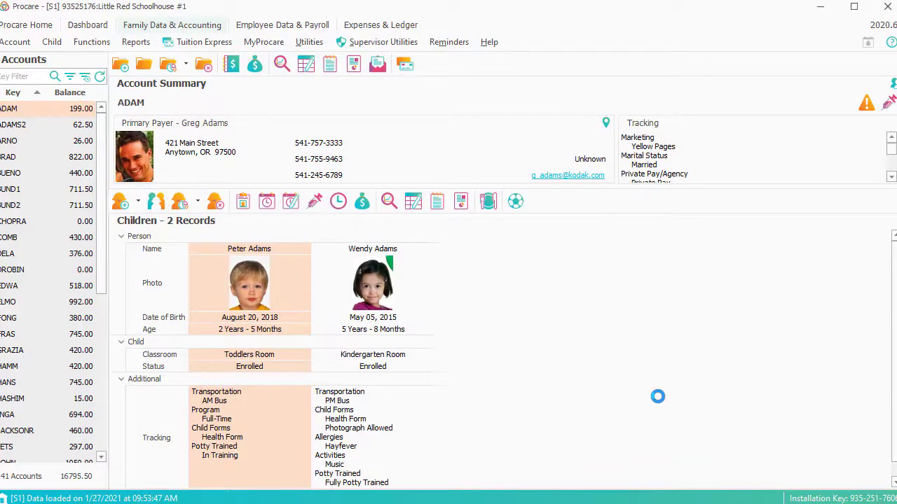
{"action": "left_click", "coordinate": [156, 209]}
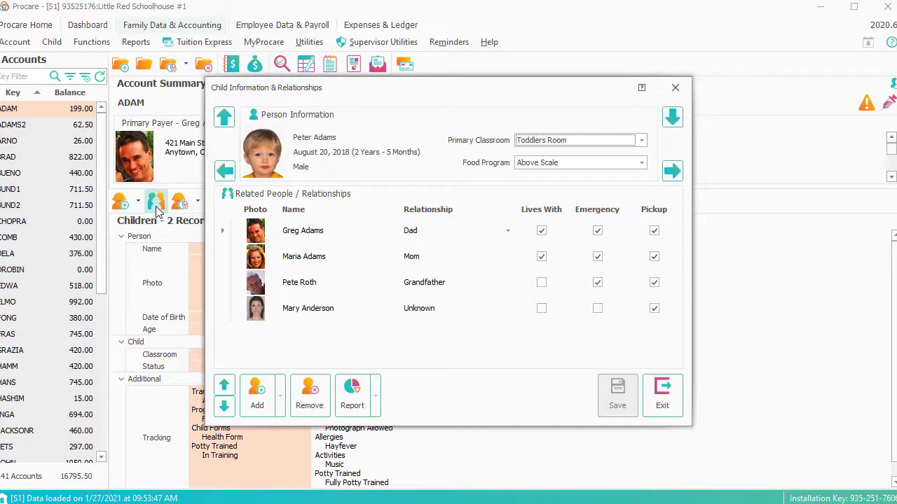
{"action": "left_click", "coordinate": [662, 398]}
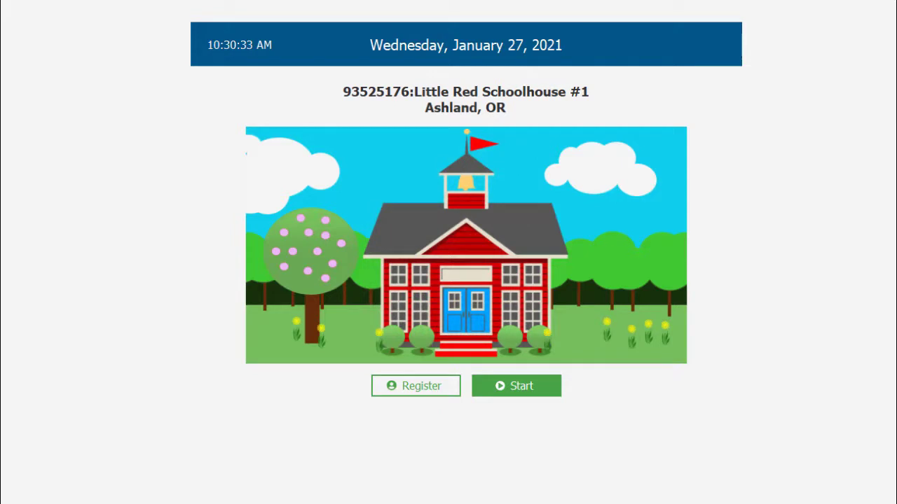
Step: Start registration on the check-in screen and submit the employee's 6-digit Registration Number
{"action": "left_click", "coordinate": [450, 388]}
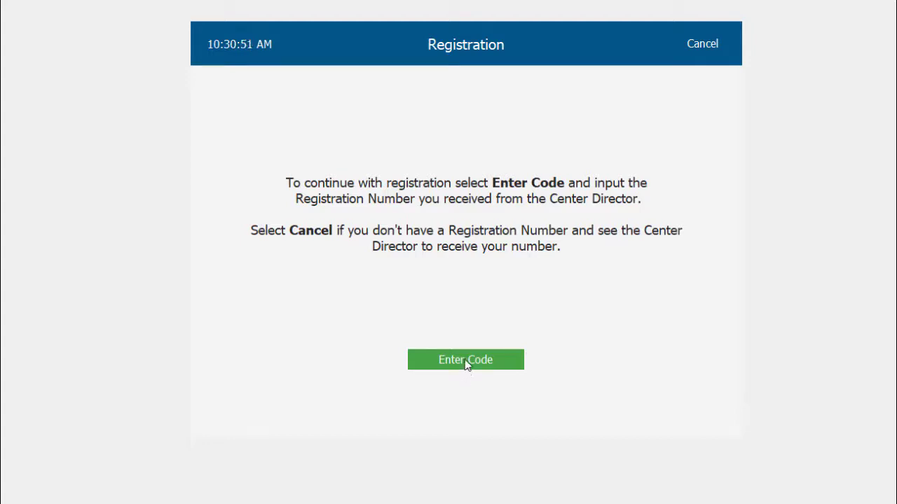
{"action": "left_click", "coordinate": [466, 360]}
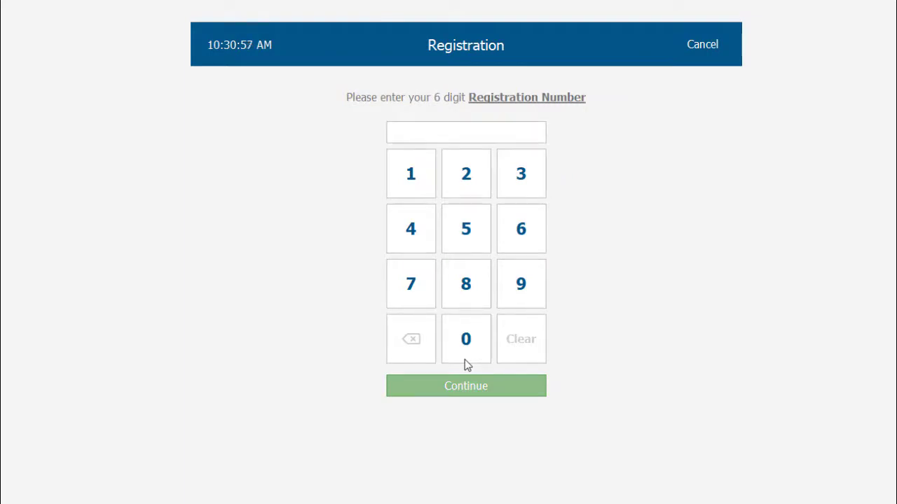
{"action": "left_click", "coordinate": [522, 177]}
{"action": "left_click", "coordinate": [474, 237]}
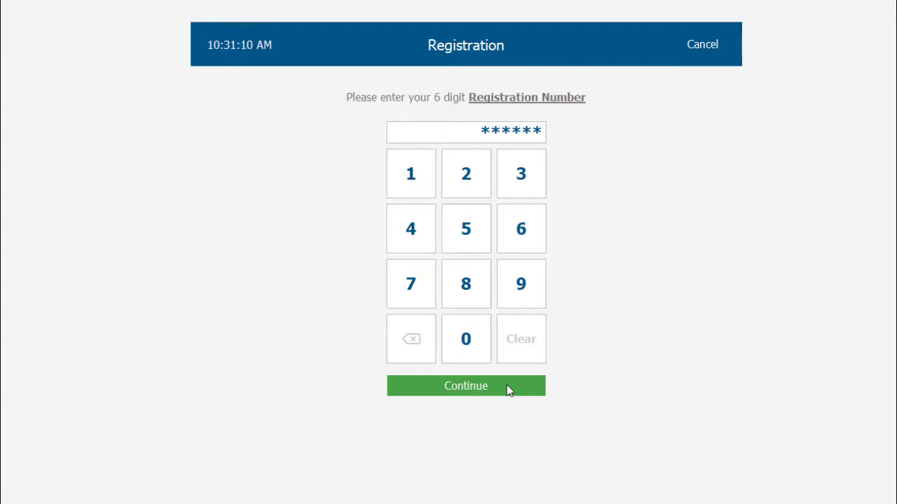
{"action": "left_click", "coordinate": [509, 390]}
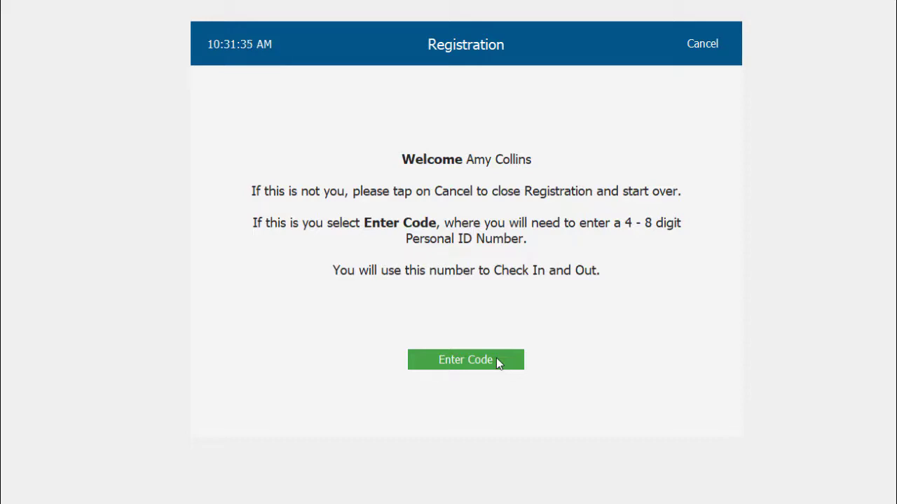
Step: Accept the displayed employee identity and submit a 4-digit Personal ID number for checking in and out
{"action": "left_click", "coordinate": [496, 359]}
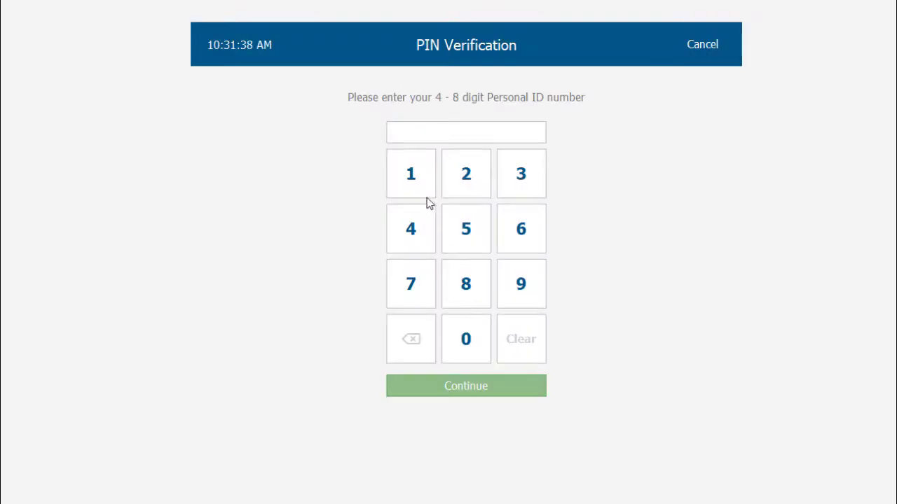
{"action": "left_click", "coordinate": [416, 172]}
{"action": "left_click", "coordinate": [513, 280]}
{"action": "left_click", "coordinate": [474, 232]}
{"action": "left_click", "coordinate": [523, 227]}
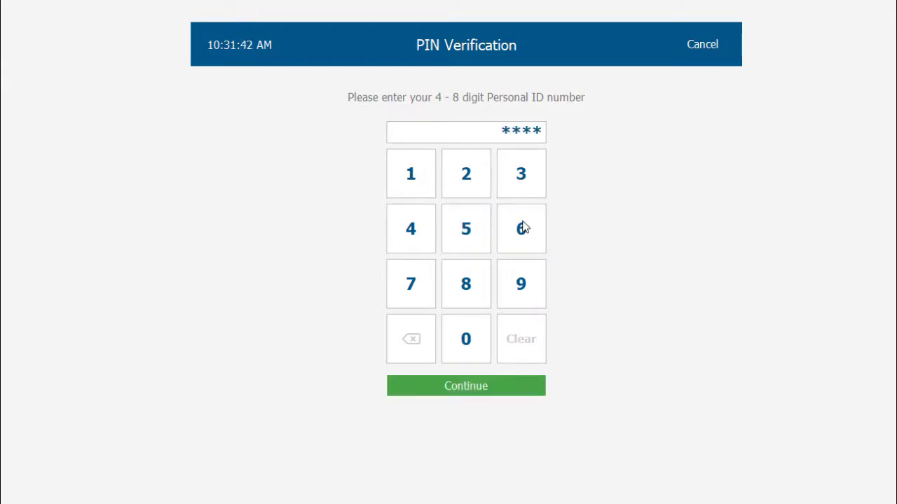
{"action": "left_click", "coordinate": [509, 389]}
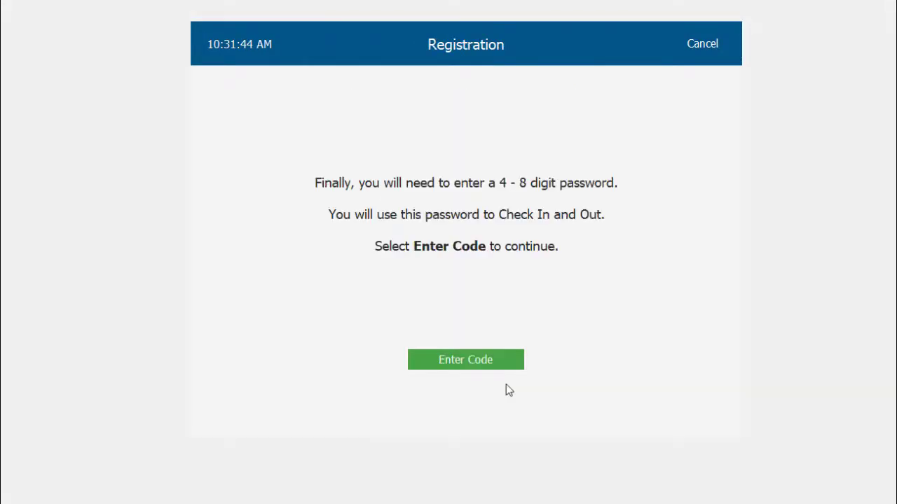
Step: Enter the employee's check-in password, finish the registration, and close the completion notice
{"action": "left_click", "coordinate": [482, 356]}
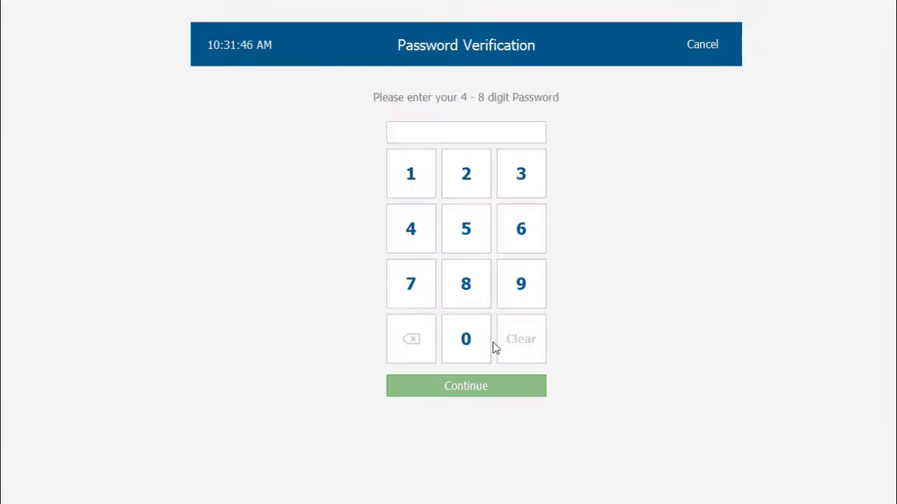
{"action": "left_click", "coordinate": [428, 191]}
{"action": "left_click", "coordinate": [531, 296]}
{"action": "left_click", "coordinate": [524, 236]}
{"action": "left_click", "coordinate": [466, 236]}
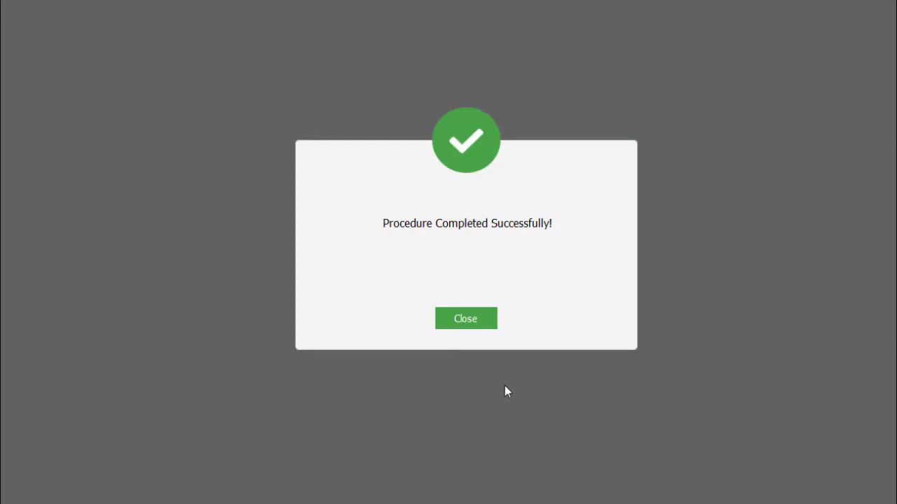
{"action": "left_click", "coordinate": [477, 325]}
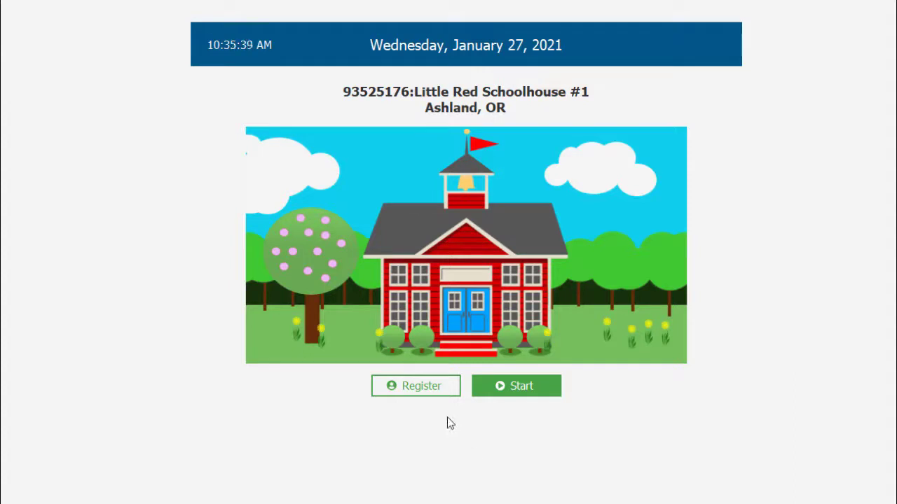
Step: Register another person on the check-in screen with their 6-digit Registration Number, and close the completion notice
{"action": "left_click", "coordinate": [448, 388]}
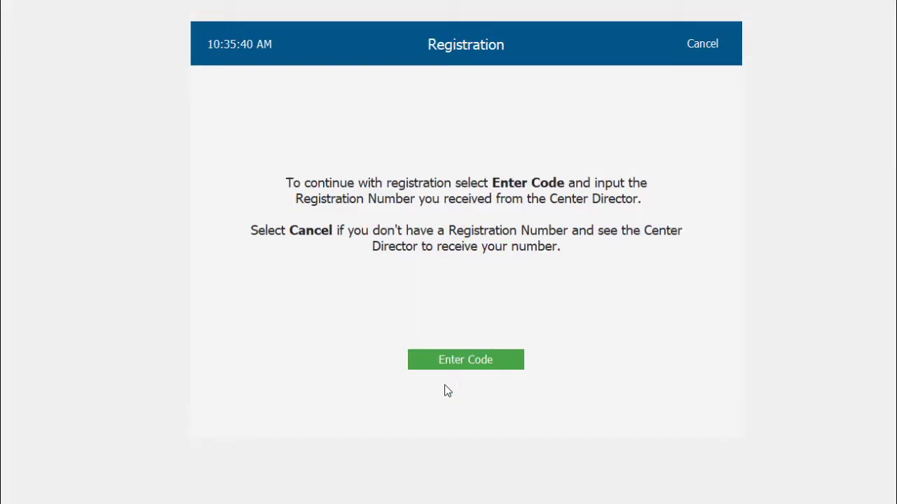
{"action": "left_click", "coordinate": [483, 369]}
{"action": "left_click", "coordinate": [526, 234]}
{"action": "left_click", "coordinate": [422, 288]}
{"action": "left_click", "coordinate": [467, 183]}
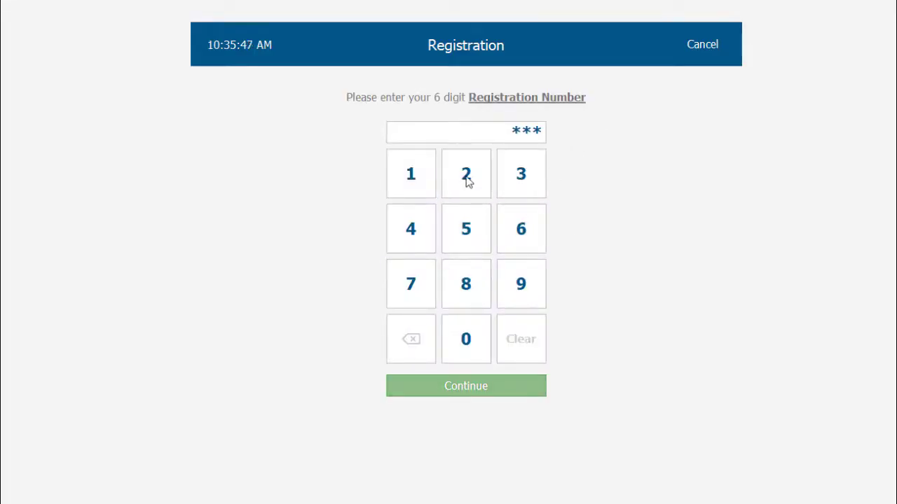
{"action": "left_click", "coordinate": [415, 294]}
{"action": "left_click", "coordinate": [475, 231]}
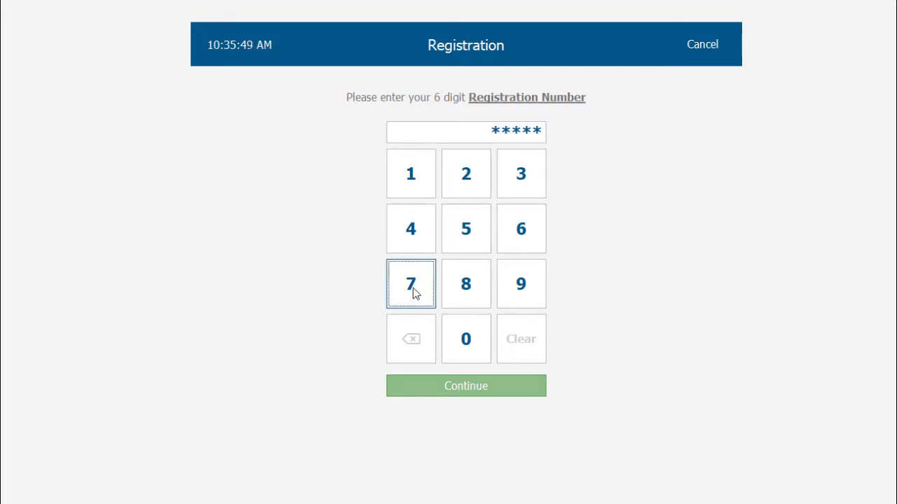
{"action": "left_click", "coordinate": [415, 294]}
{"action": "left_click", "coordinate": [535, 392]}
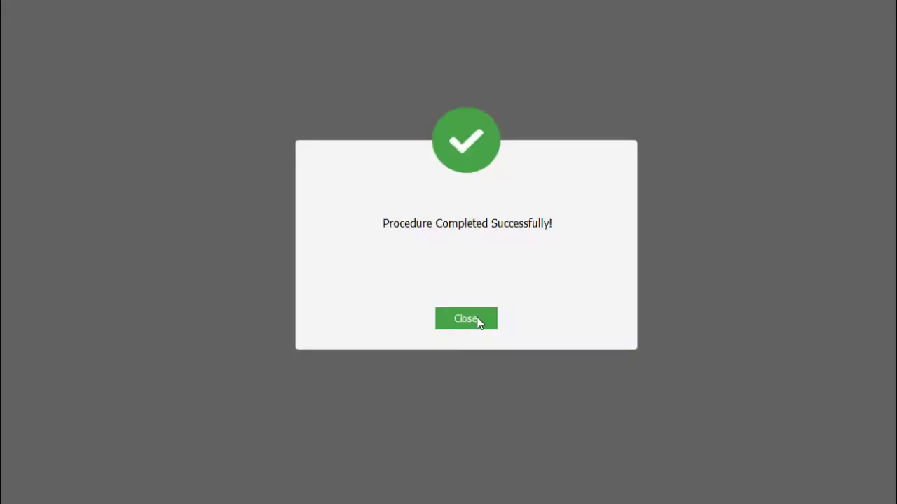
{"action": "left_click", "coordinate": [479, 322]}
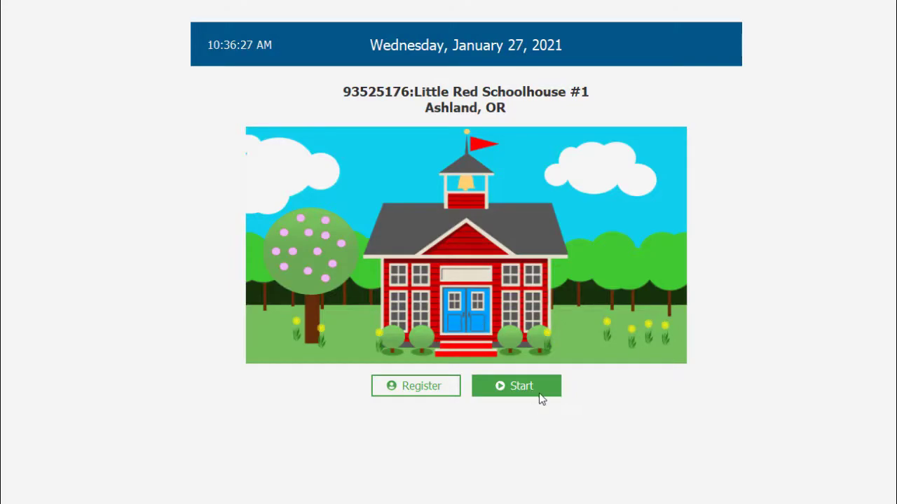
Step: Start sign-in on the check-in screen, bypass fingerprint verification, and submit the employee's Personal ID number
{"action": "left_click", "coordinate": [537, 391]}
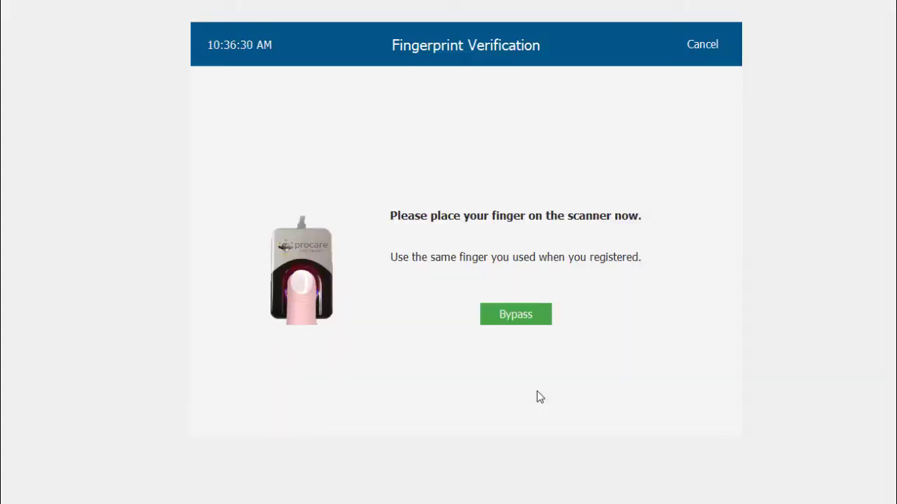
{"action": "left_click", "coordinate": [516, 317]}
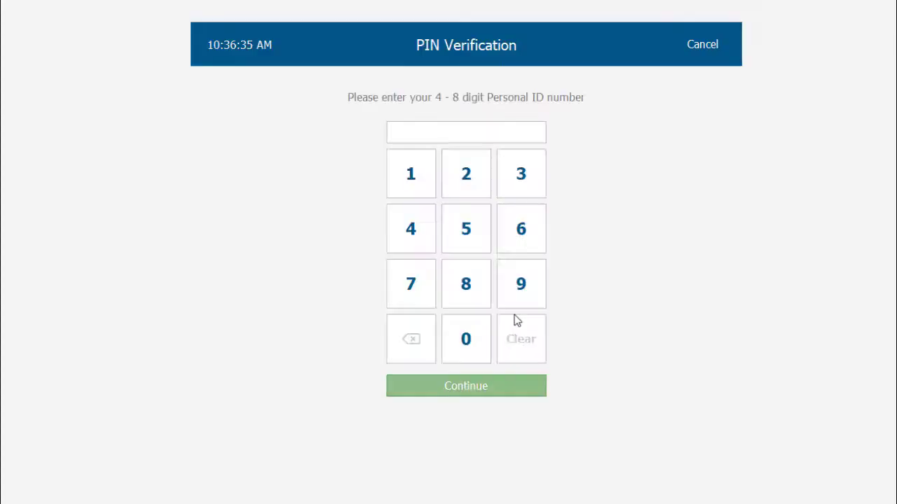
{"action": "left_click", "coordinate": [411, 191]}
{"action": "left_click", "coordinate": [519, 286]}
{"action": "left_click", "coordinate": [483, 234]}
{"action": "left_click", "coordinate": [525, 236]}
{"action": "left_click", "coordinate": [517, 393]}
Step: Enter and submit the employee's check-in password to complete the sign-in
{"action": "left_click", "coordinate": [414, 184]}
{"action": "left_click", "coordinate": [523, 294]}
{"action": "left_click", "coordinate": [521, 235]}
{"action": "left_click", "coordinate": [466, 231]}
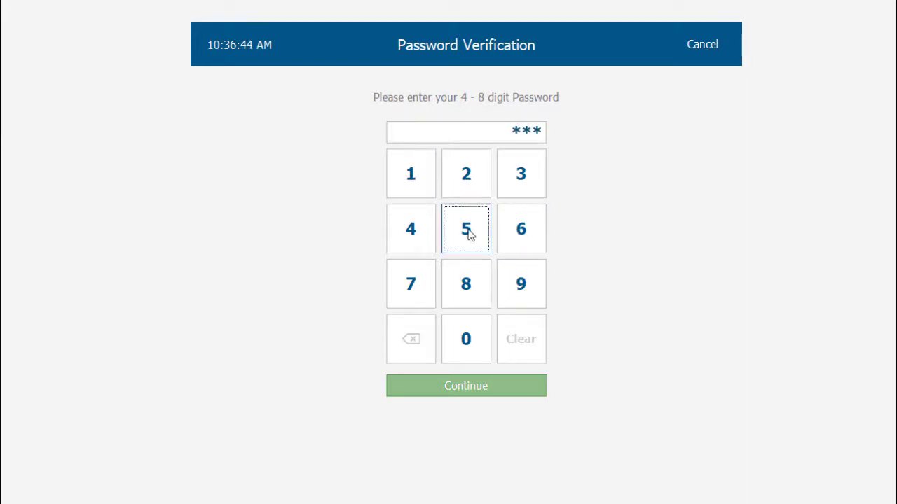
{"action": "left_click", "coordinate": [520, 386]}
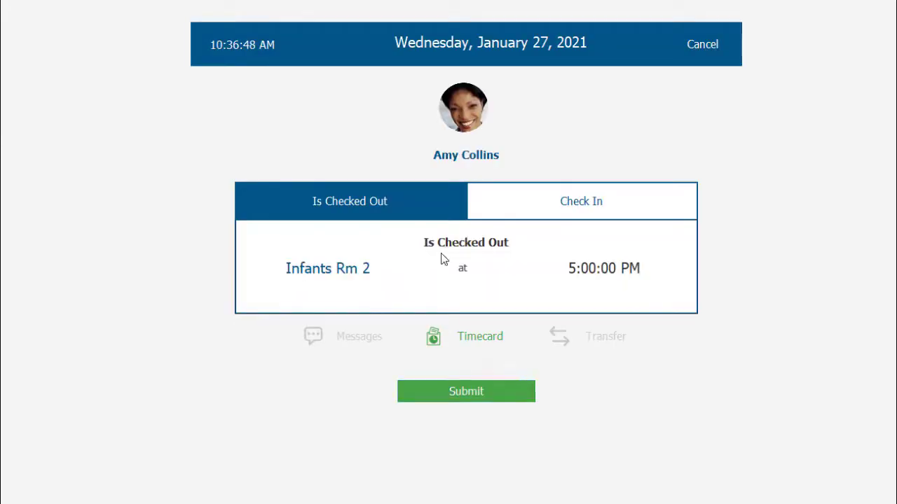
Step: Check the employee in with Work Area Office and Pay Code Office, submit, and close the confirmation
{"action": "left_click", "coordinate": [540, 208]}
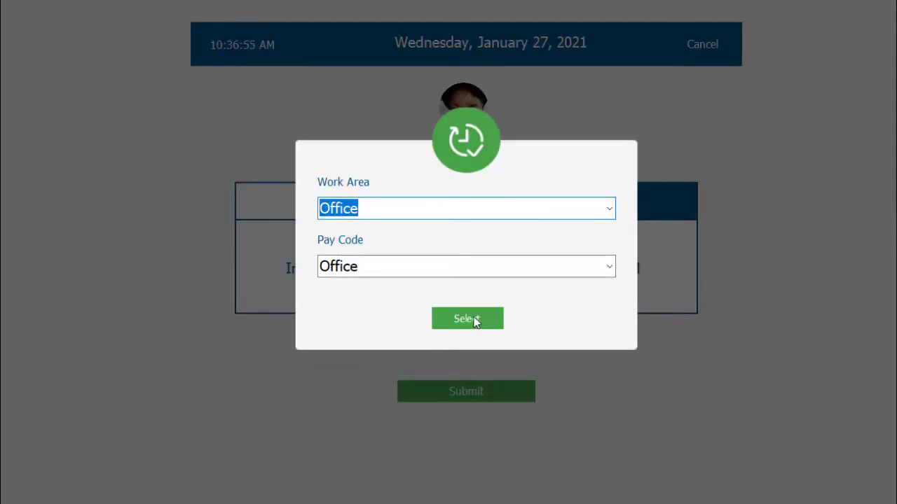
{"action": "left_click", "coordinate": [595, 208]}
{"action": "left_click", "coordinate": [607, 210]}
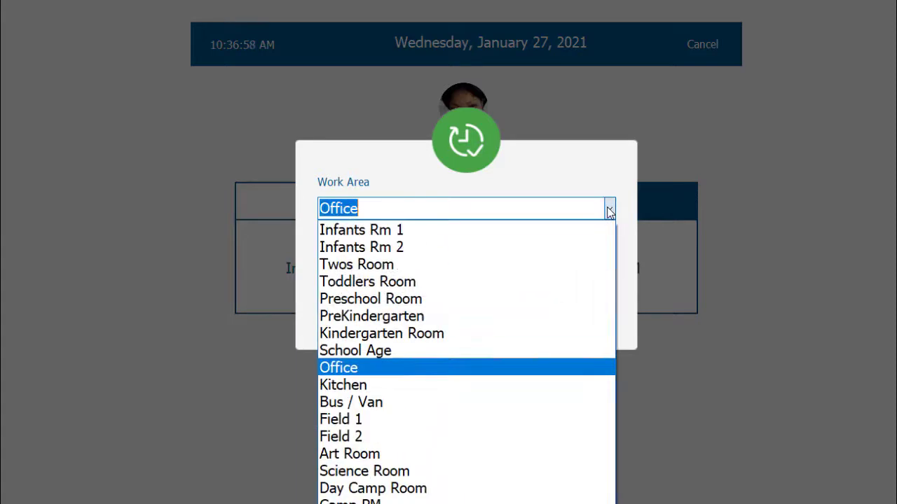
{"action": "left_click", "coordinate": [607, 210]}
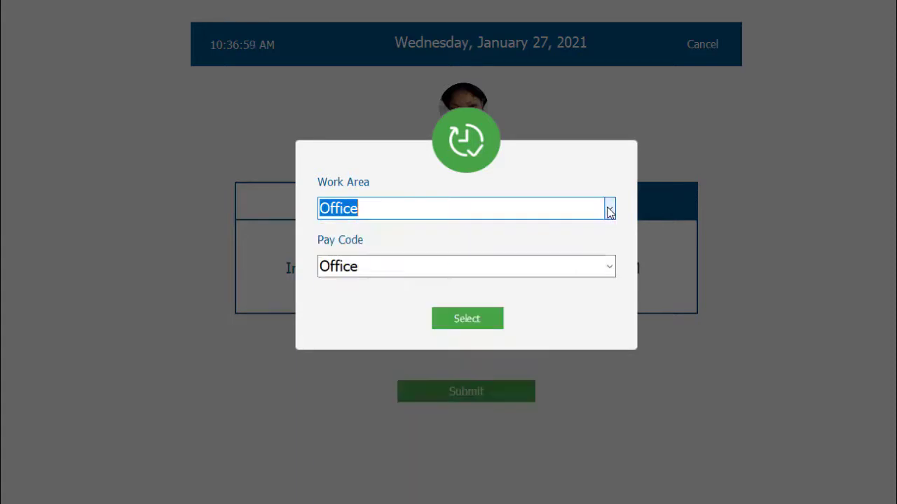
{"action": "left_click", "coordinate": [472, 319]}
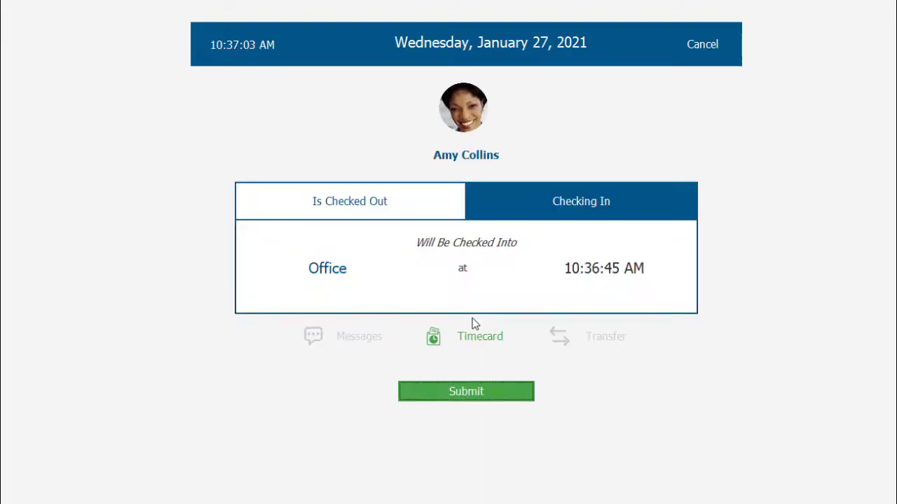
{"action": "left_click", "coordinate": [476, 393]}
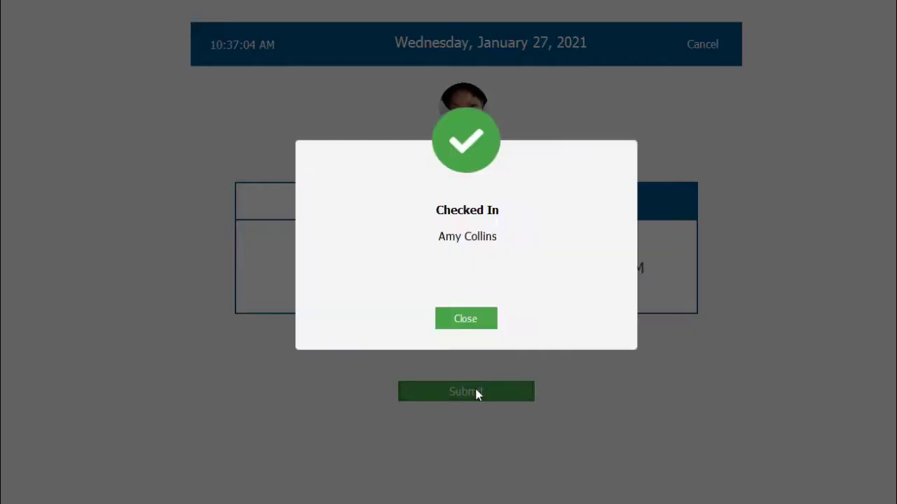
{"action": "left_click", "coordinate": [458, 318]}
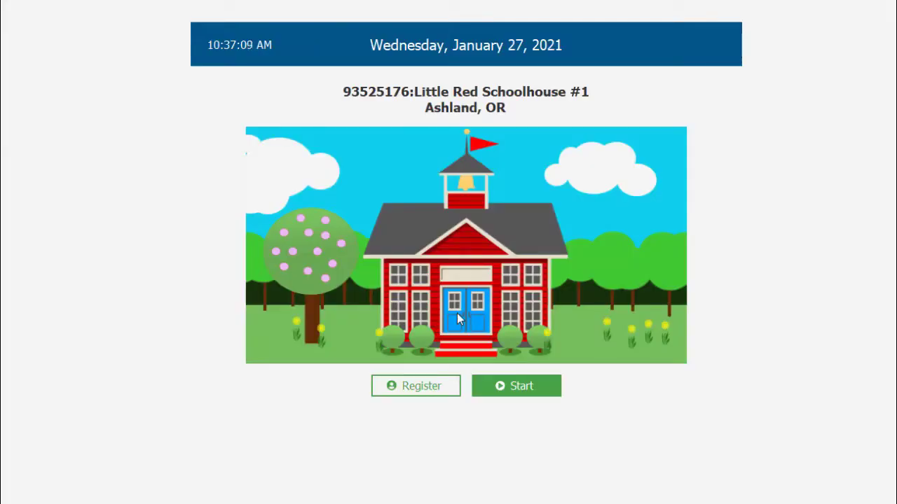
Step: Sign in the second employee as Authorized Pickup, check in the first listed child, and close the confirmation
{"action": "left_click", "coordinate": [519, 389]}
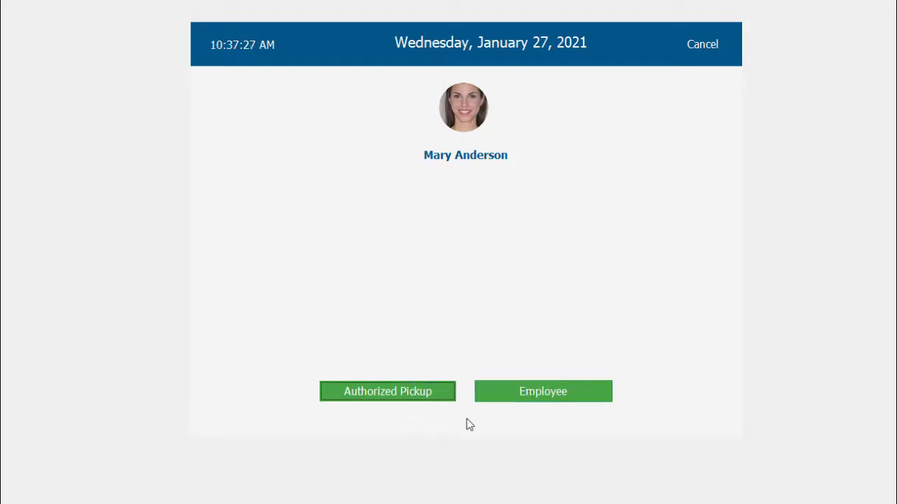
{"action": "left_click", "coordinate": [419, 396]}
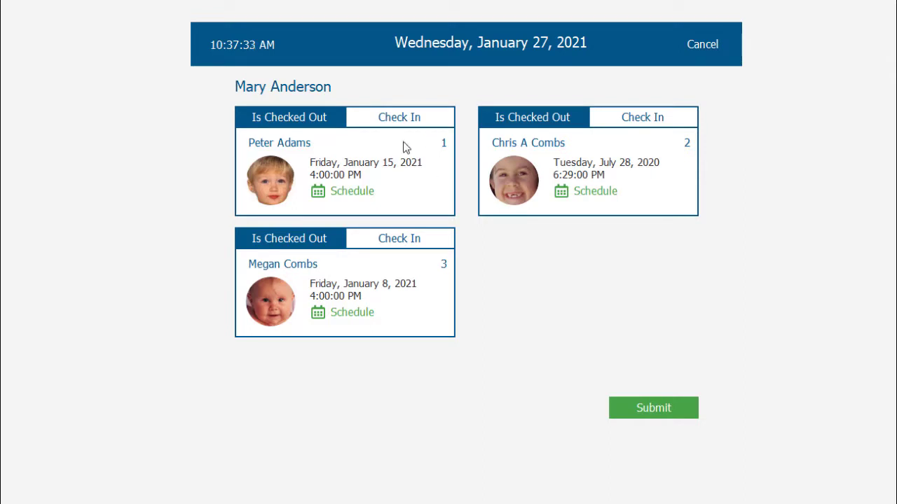
{"action": "left_click", "coordinate": [402, 120]}
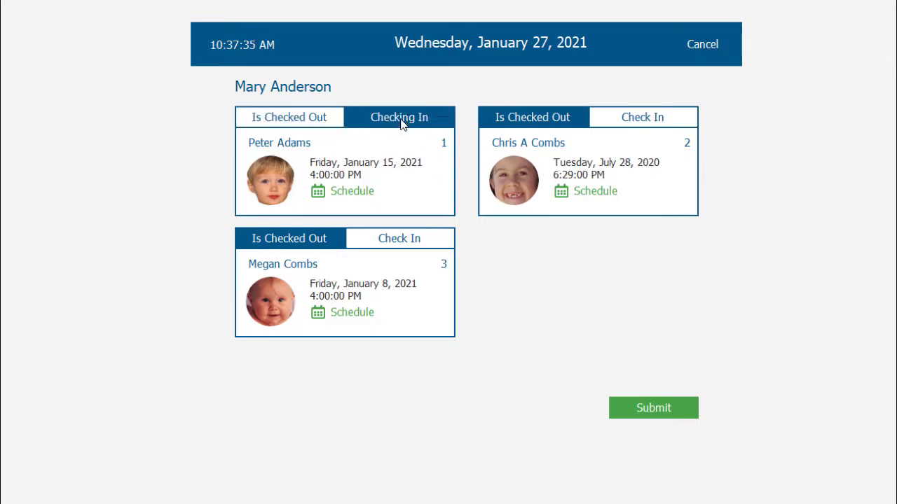
{"action": "left_click", "coordinate": [645, 412]}
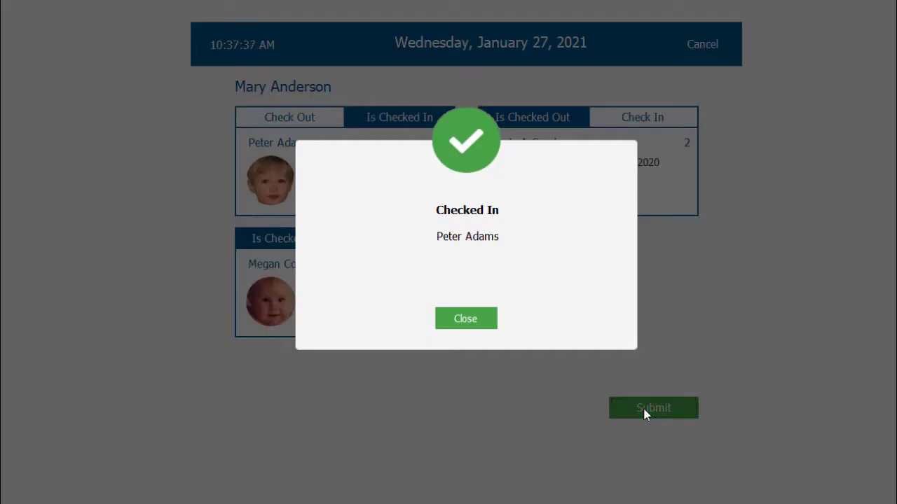
{"action": "left_click", "coordinate": [472, 318]}
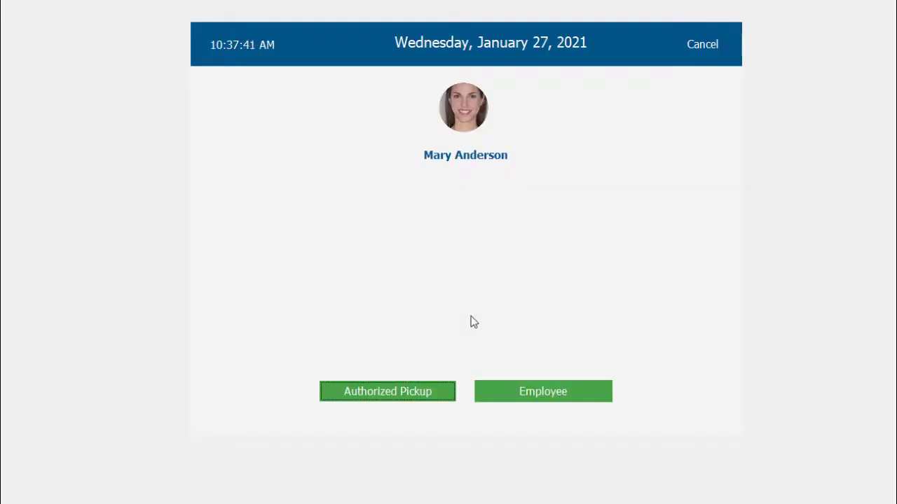
Step: Switch to the Employee role and check in with Work Area Infants Rm 1 and Pay Code Teacher
{"action": "left_click", "coordinate": [571, 395]}
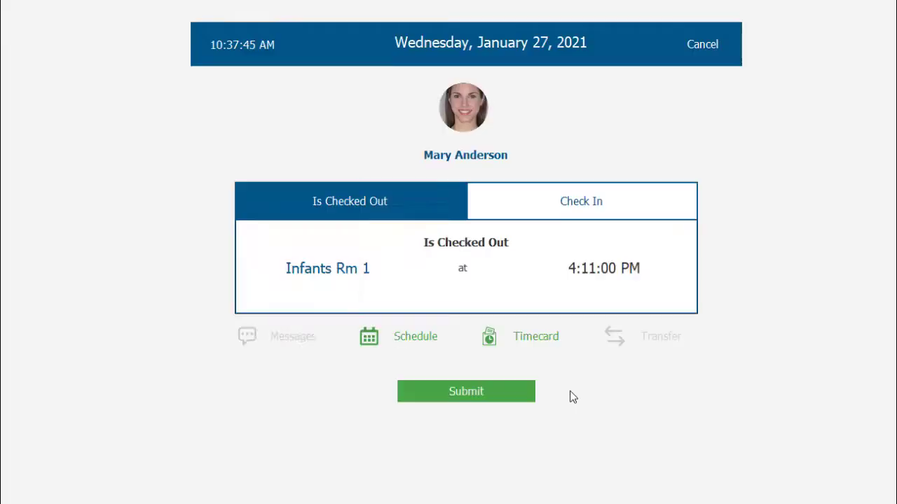
{"action": "left_click", "coordinate": [594, 207]}
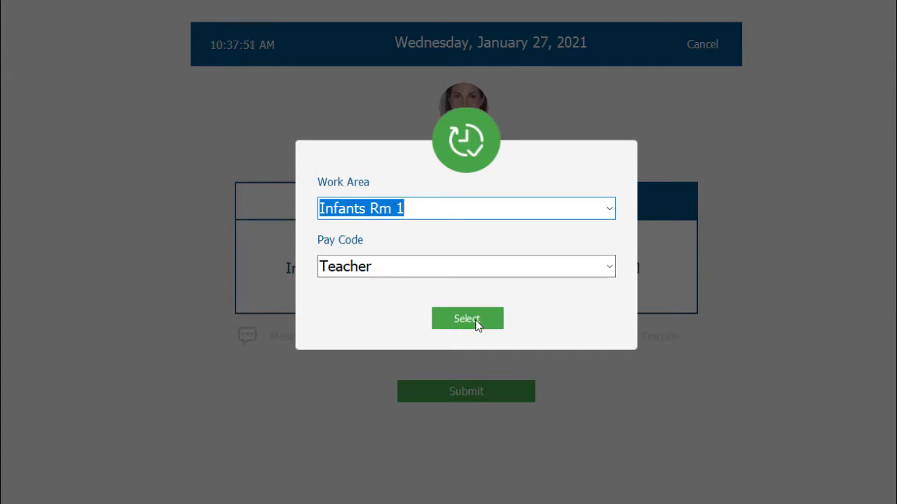
{"action": "left_click", "coordinate": [476, 322]}
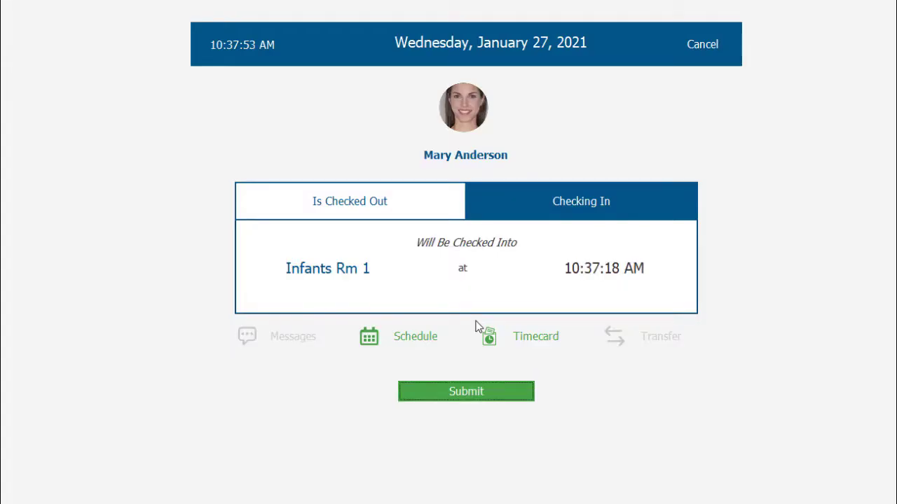
{"action": "left_click", "coordinate": [480, 393]}
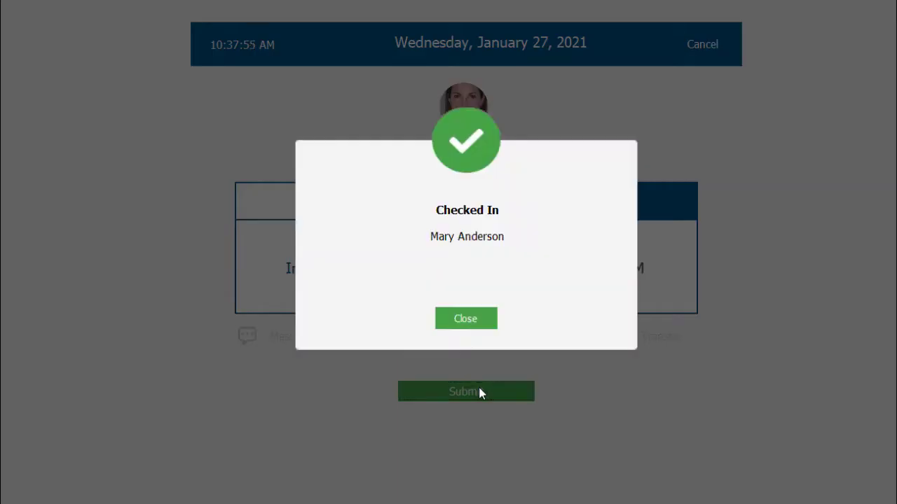
{"action": "left_click", "coordinate": [489, 318]}
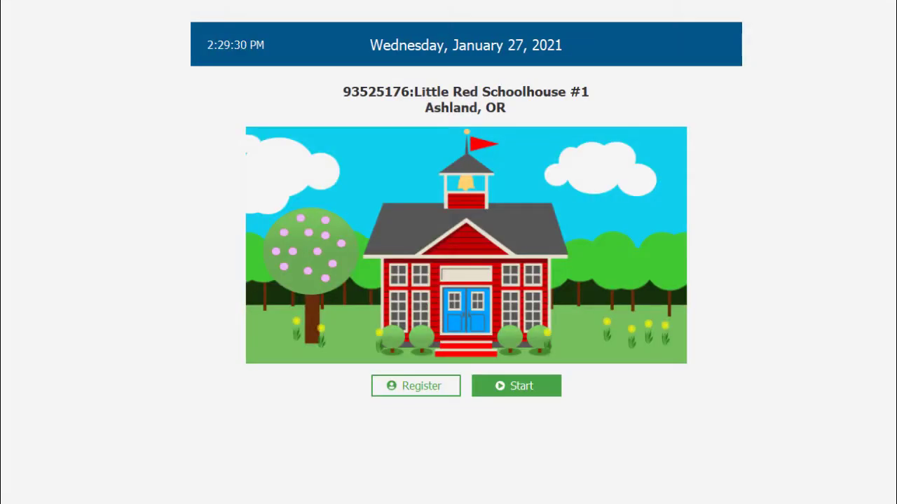
Step: Start a new check-in screen session, check out the first listed child, and close the confirmation
{"action": "left_click", "coordinate": [542, 388]}
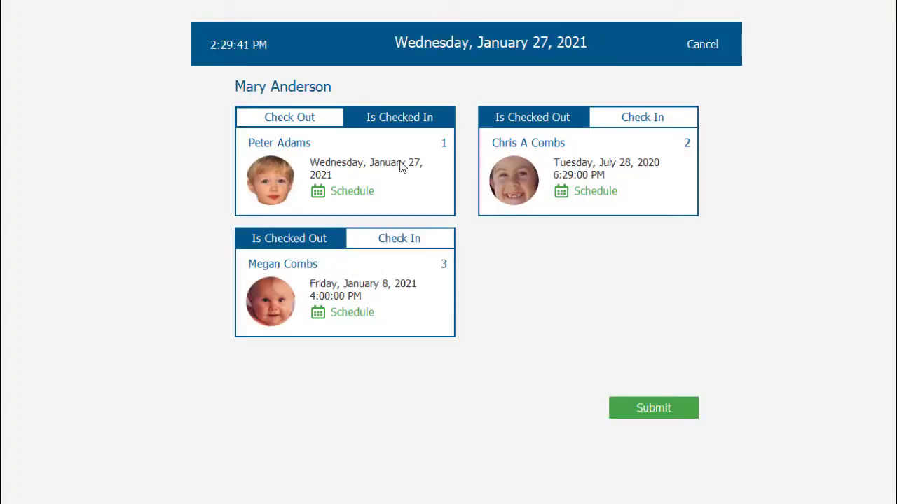
{"action": "left_click", "coordinate": [293, 116]}
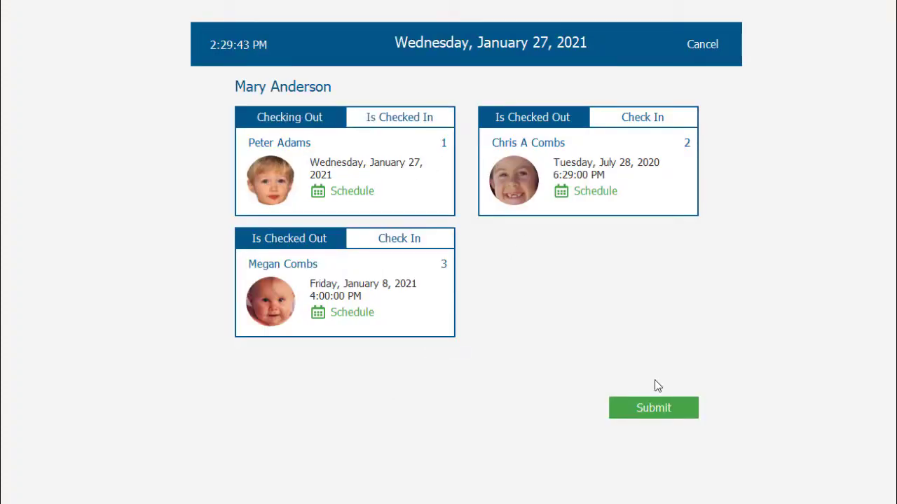
{"action": "left_click", "coordinate": [649, 409]}
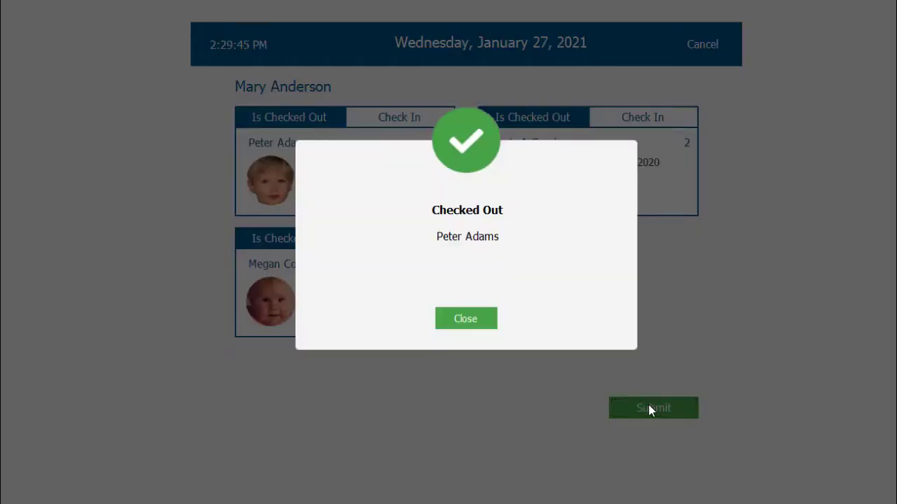
{"action": "left_click", "coordinate": [462, 323]}
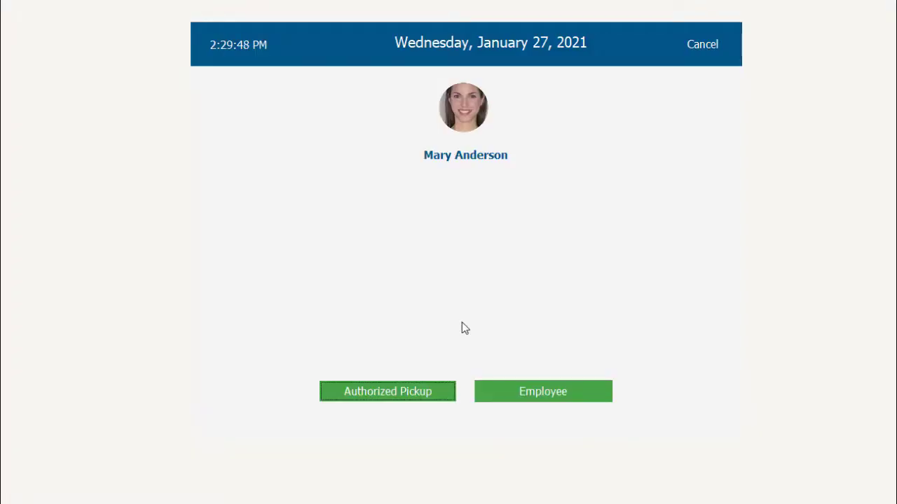
Step: Continue as Employee, decline finishing without a check-out, and check the employee out of Infants Rm 1
{"action": "left_click", "coordinate": [541, 394]}
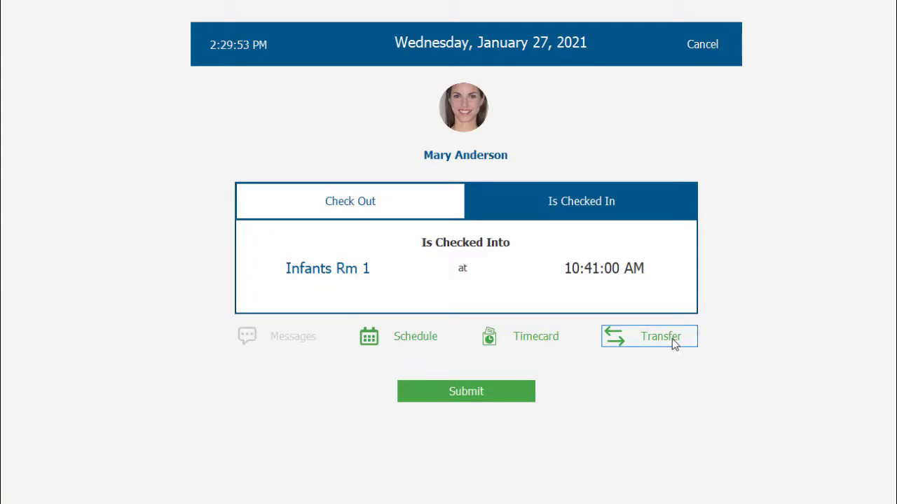
{"action": "left_click", "coordinate": [453, 396]}
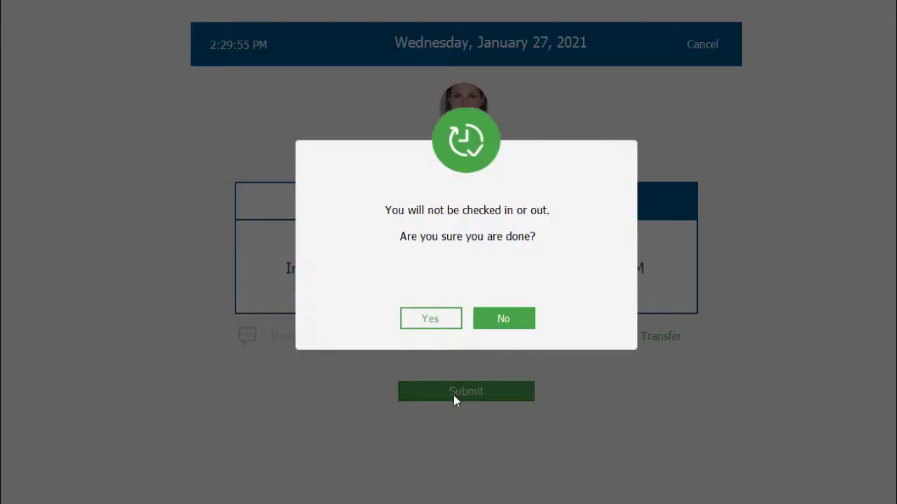
{"action": "left_click", "coordinate": [512, 322]}
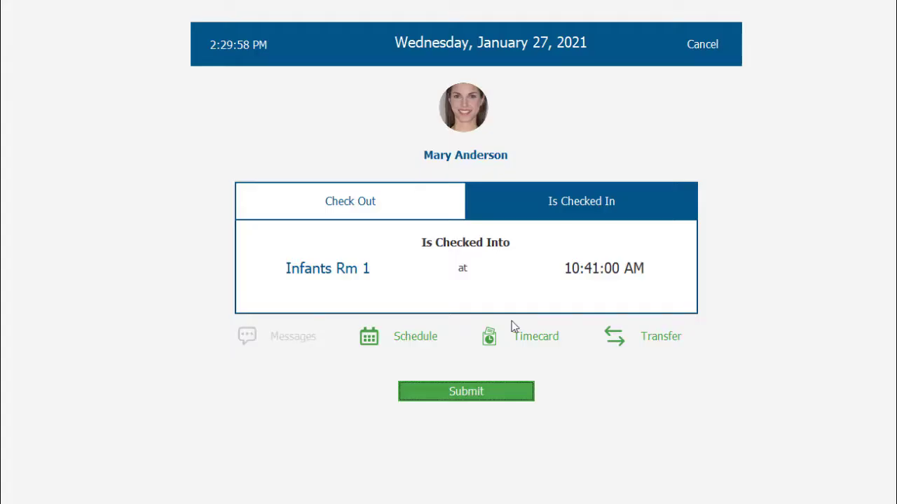
{"action": "left_click", "coordinate": [374, 204]}
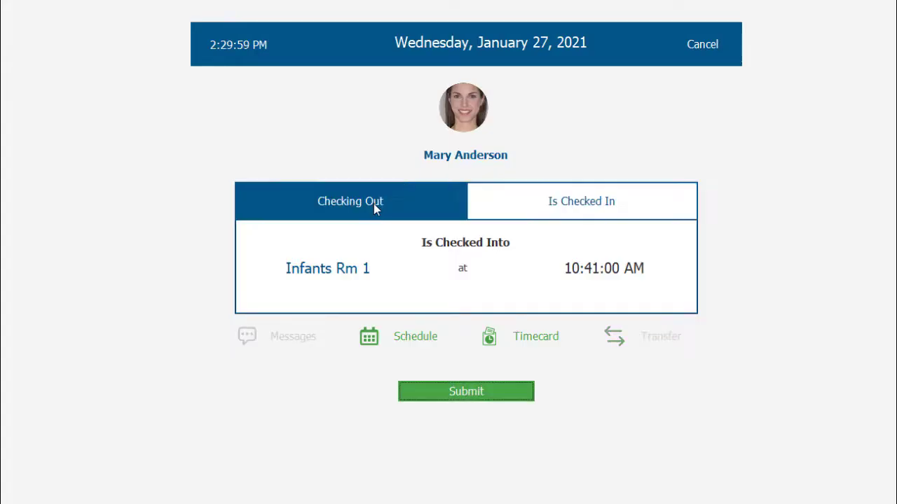
{"action": "left_click", "coordinate": [495, 390]}
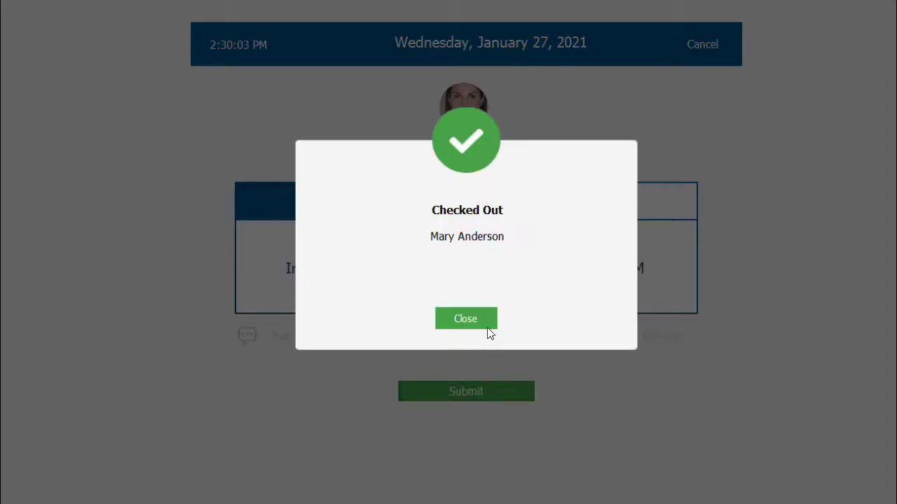
{"action": "left_click", "coordinate": [487, 325]}
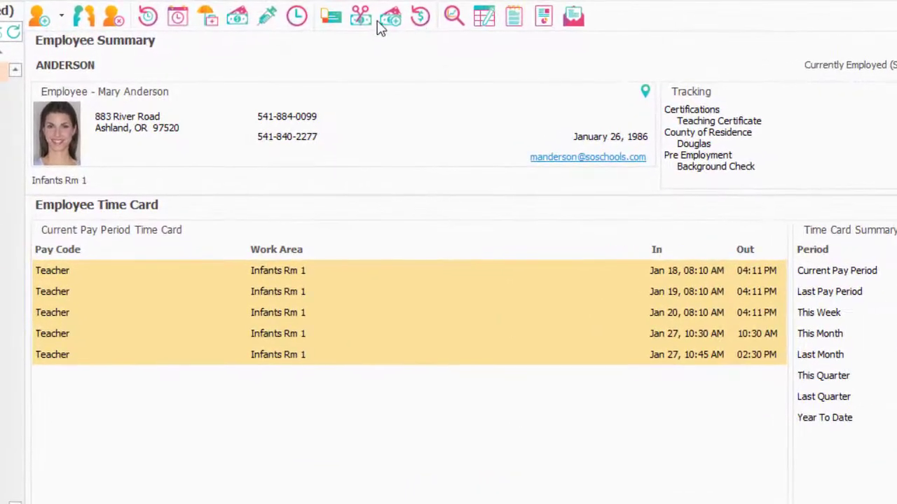
Step: Open the first employee's time card, view who recorded the first 1/27/2021 check-out, and close the time card
{"action": "left_click", "coordinate": [298, 20]}
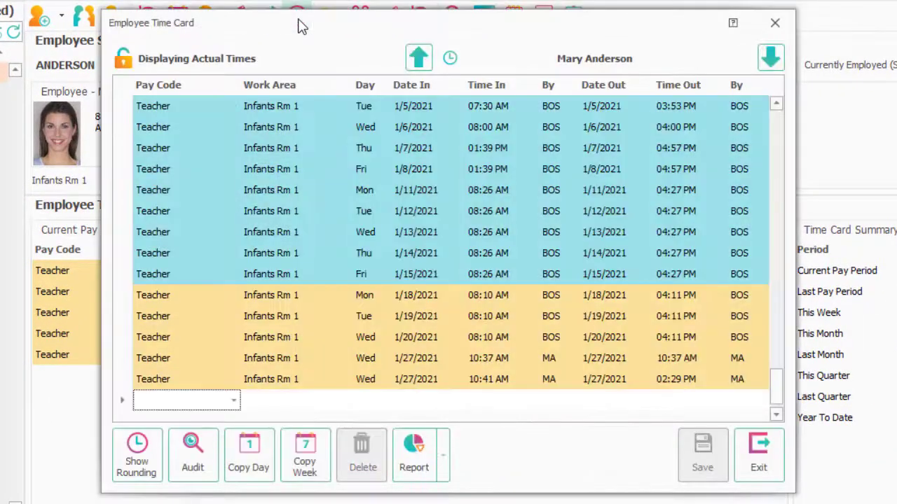
{"action": "left_click", "coordinate": [744, 360]}
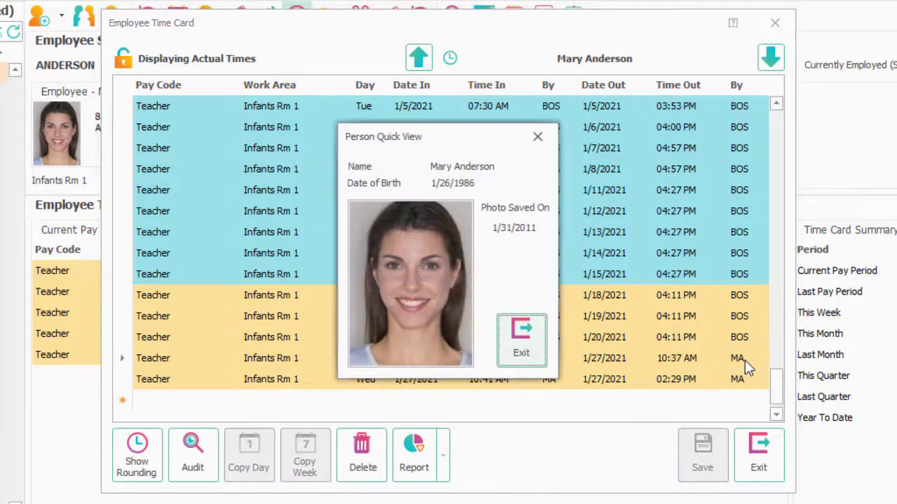
{"action": "left_click", "coordinate": [537, 331]}
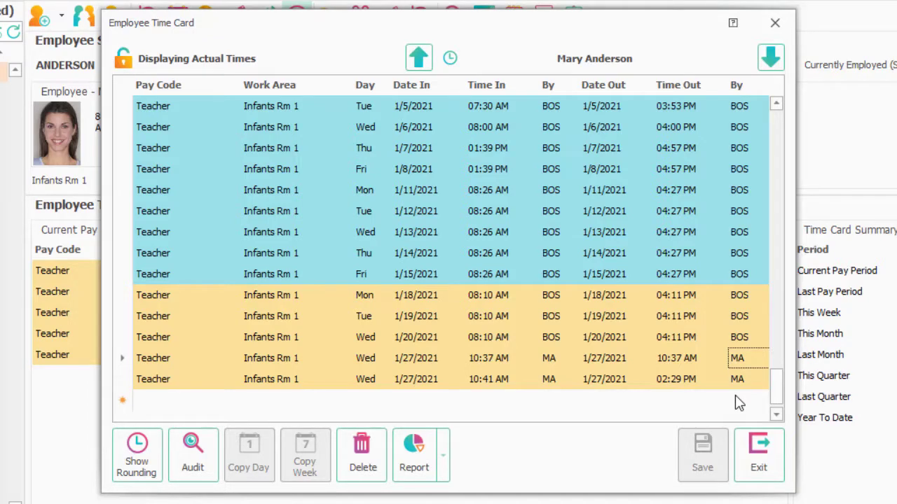
{"action": "left_click", "coordinate": [756, 463]}
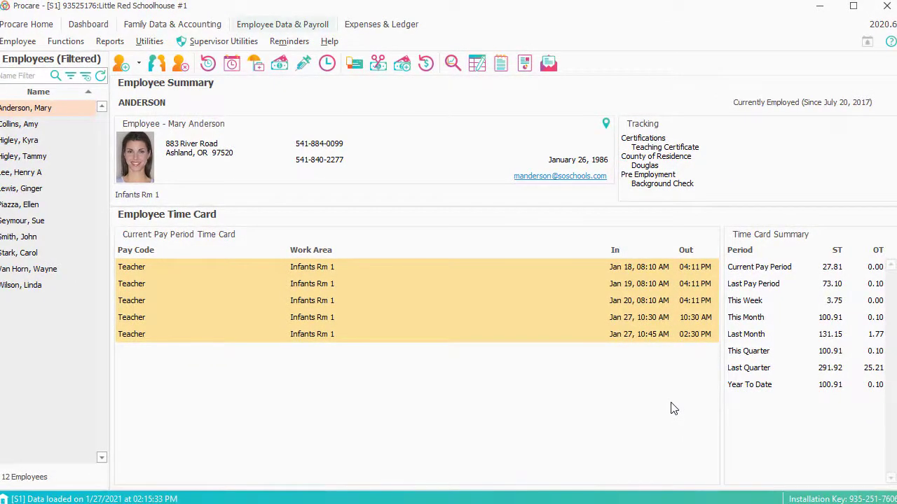
Step: Switch to the family records, review the selected child's time card for the 1/27/2021 entry, and close it
{"action": "left_click", "coordinate": [194, 29]}
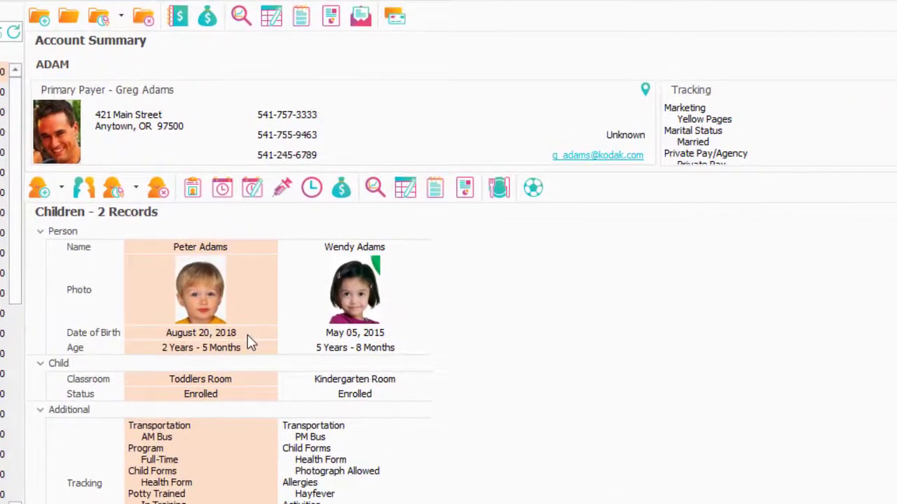
{"action": "left_click", "coordinate": [310, 192]}
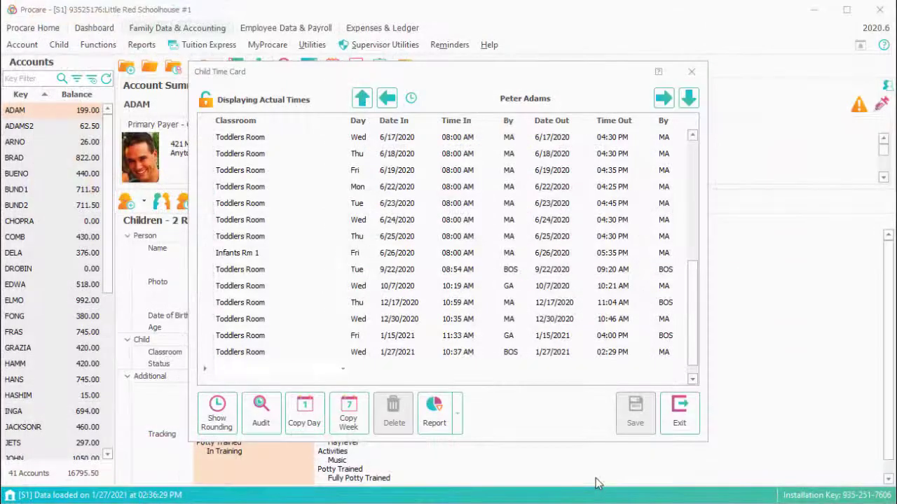
{"action": "left_click", "coordinate": [680, 421]}
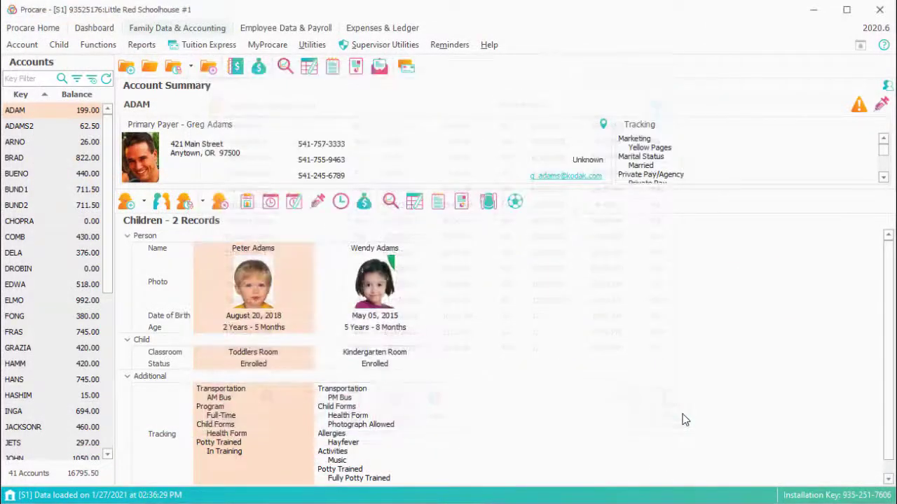
Step: Return to the employee records, advance the time card to the second employee, and fill the open Office entry's check-out date with 1/27/2021
{"action": "left_click", "coordinate": [301, 30]}
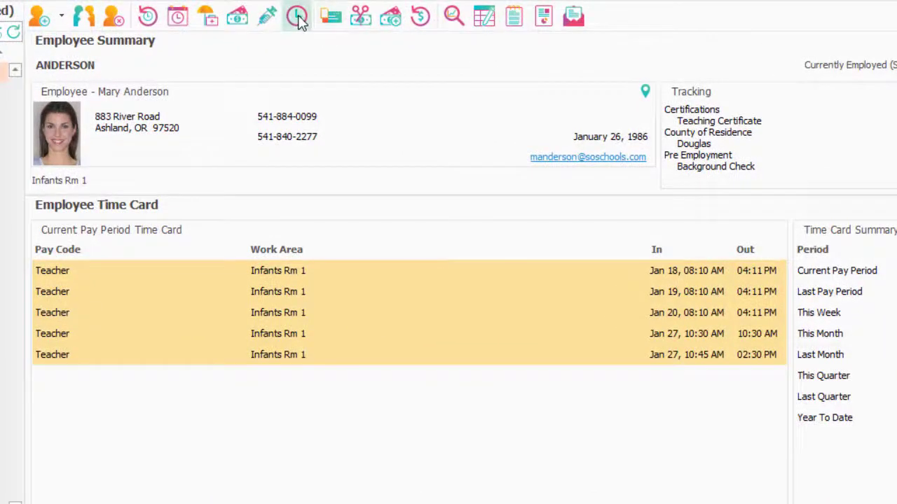
{"action": "left_click", "coordinate": [299, 19]}
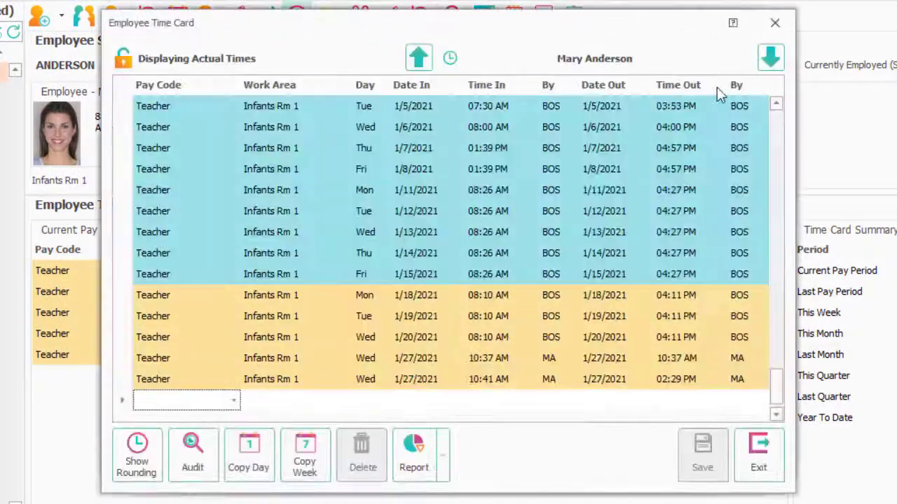
{"action": "left_click", "coordinate": [771, 59]}
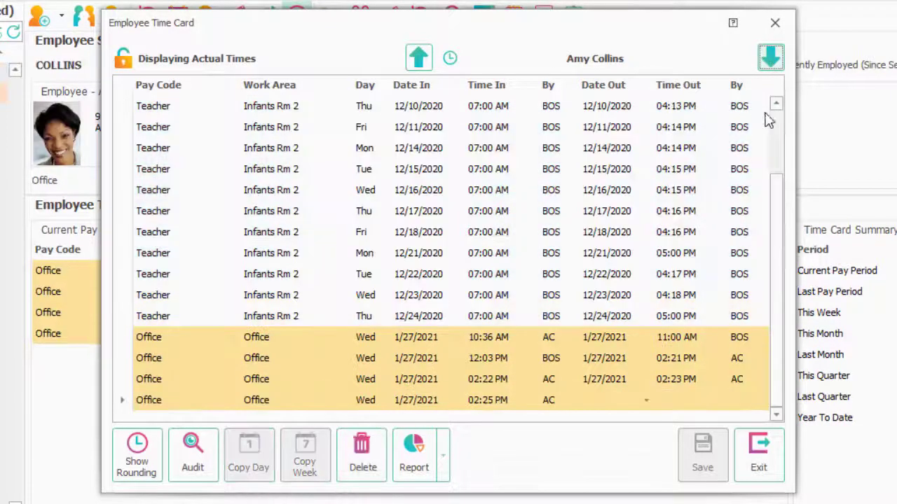
{"action": "left_click", "coordinate": [615, 405]}
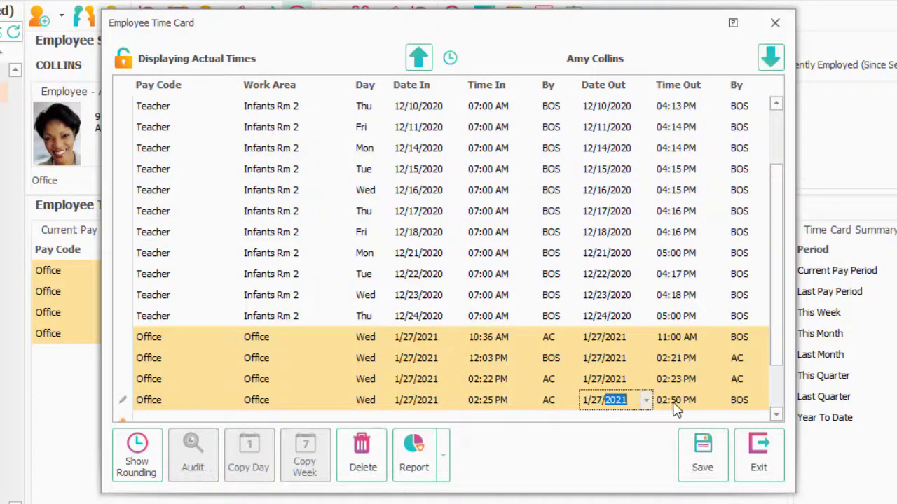